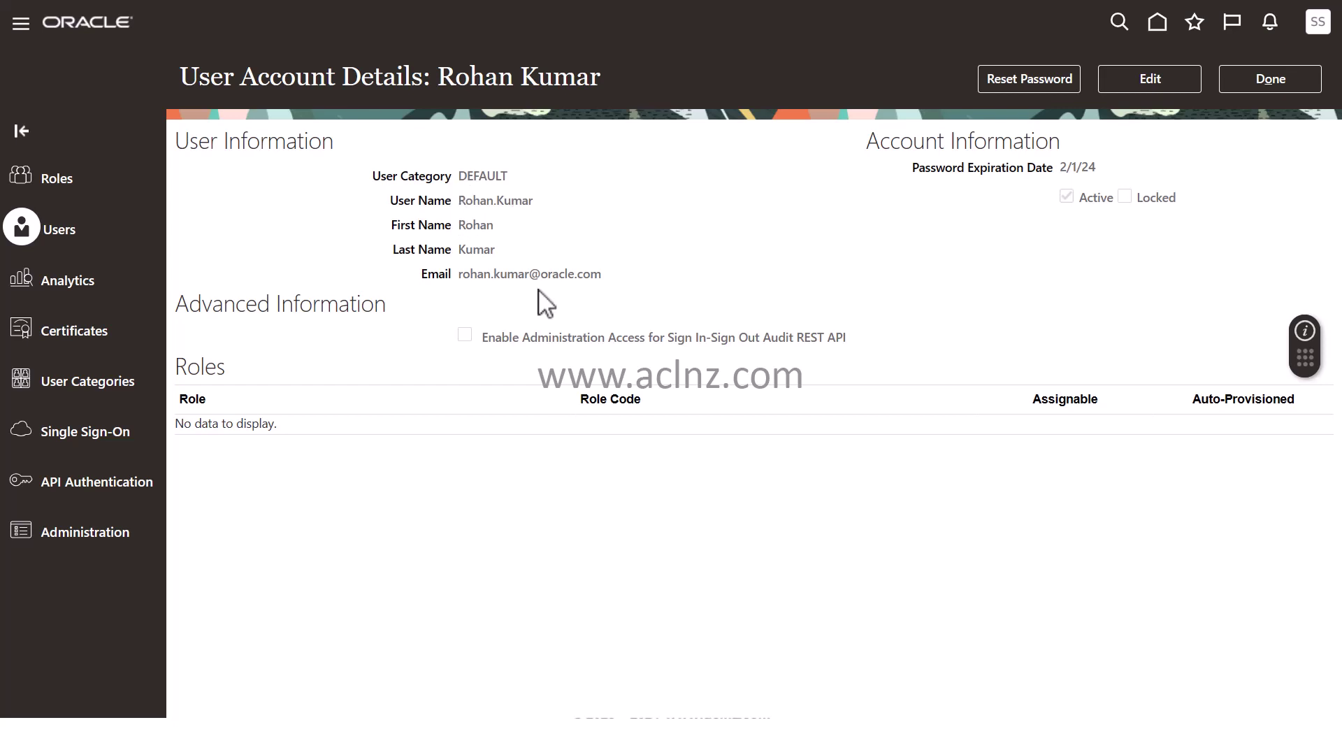
Switch the User Account Details page into edit mode
{"action": "left_click", "coordinate": [1155, 82]}
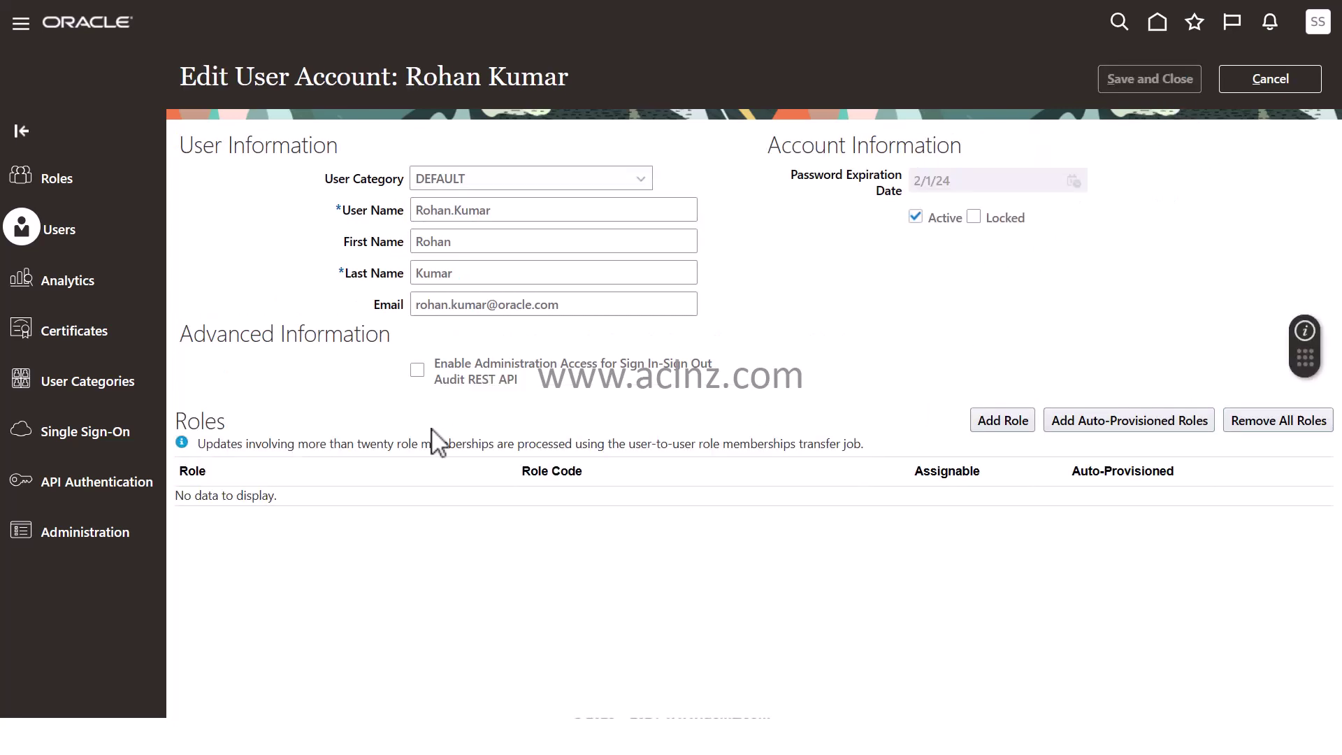
Search roles for 'IT Sec' and add IT Security Manager as a role membership
{"action": "left_click", "coordinate": [993, 428]}
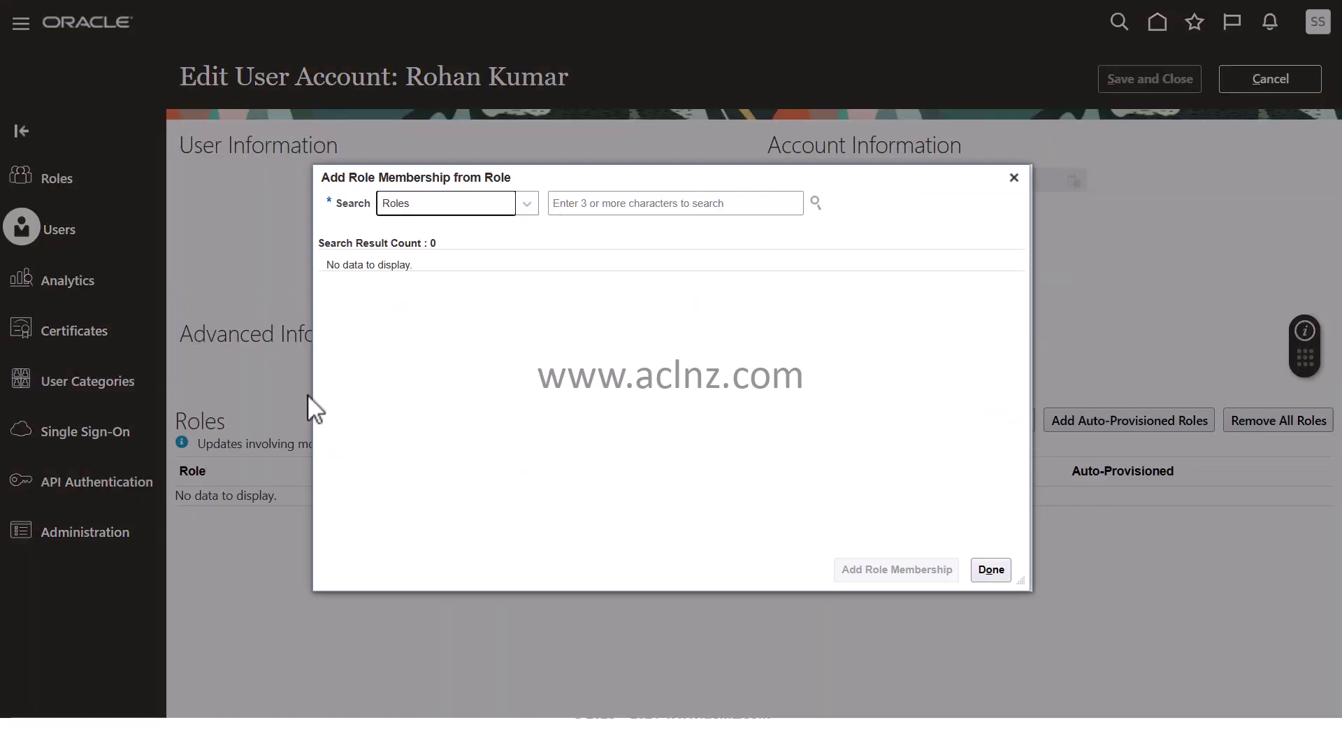
{"action": "left_click", "coordinate": [587, 202]}
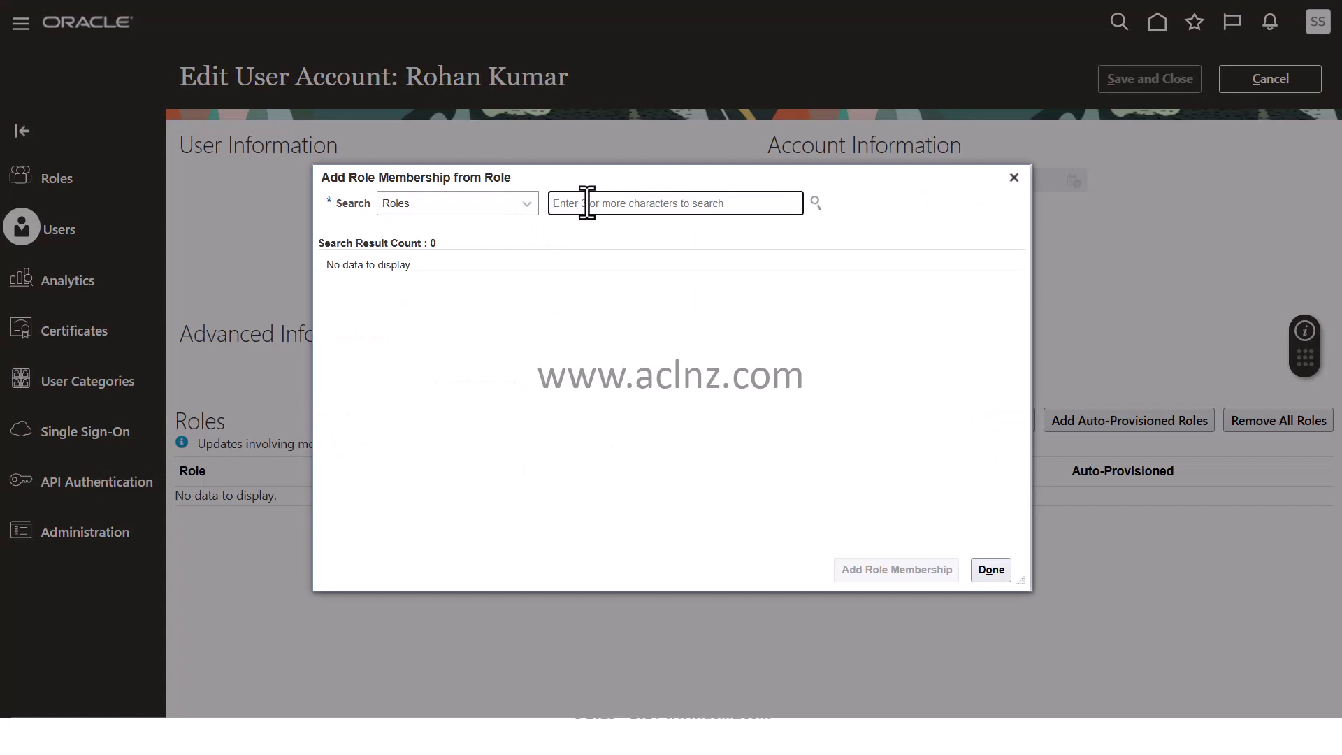
{"action": "type", "text": "IT Sec"}
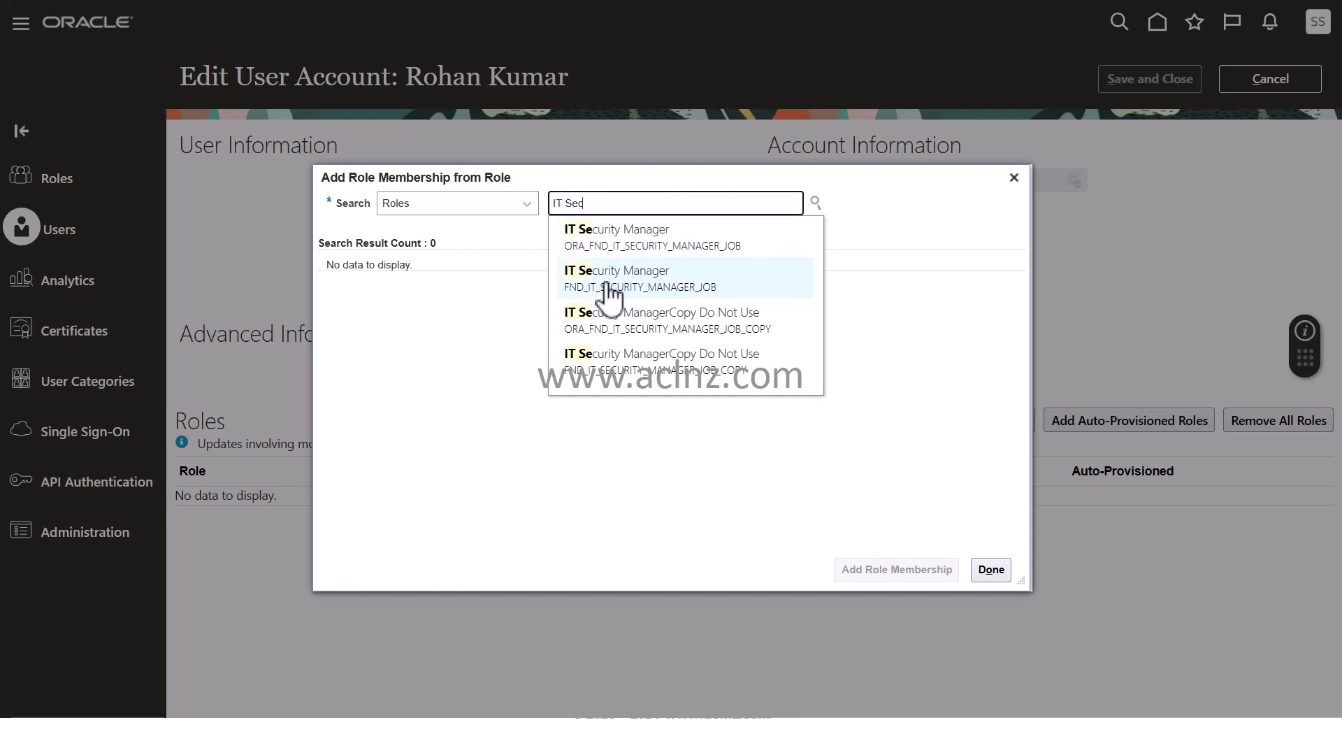
{"action": "left_click", "coordinate": [615, 236]}
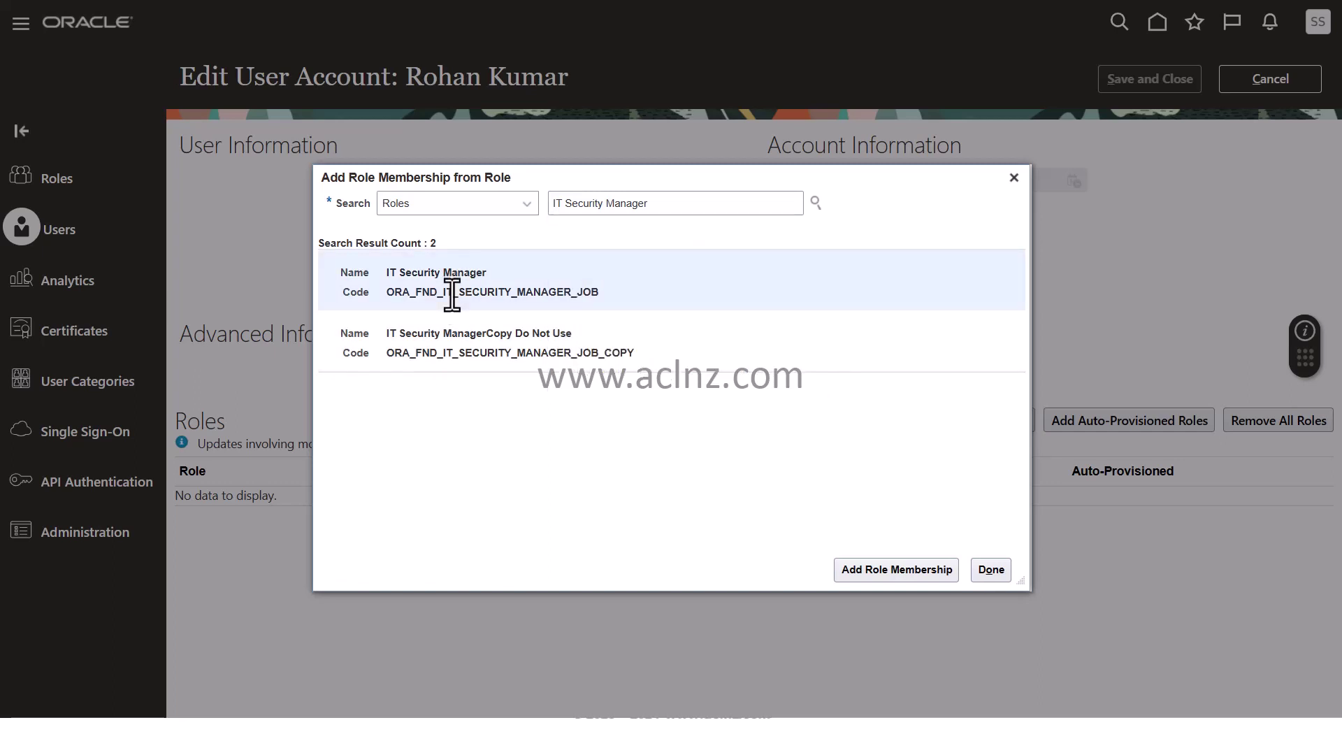
{"action": "left_click", "coordinate": [882, 576]}
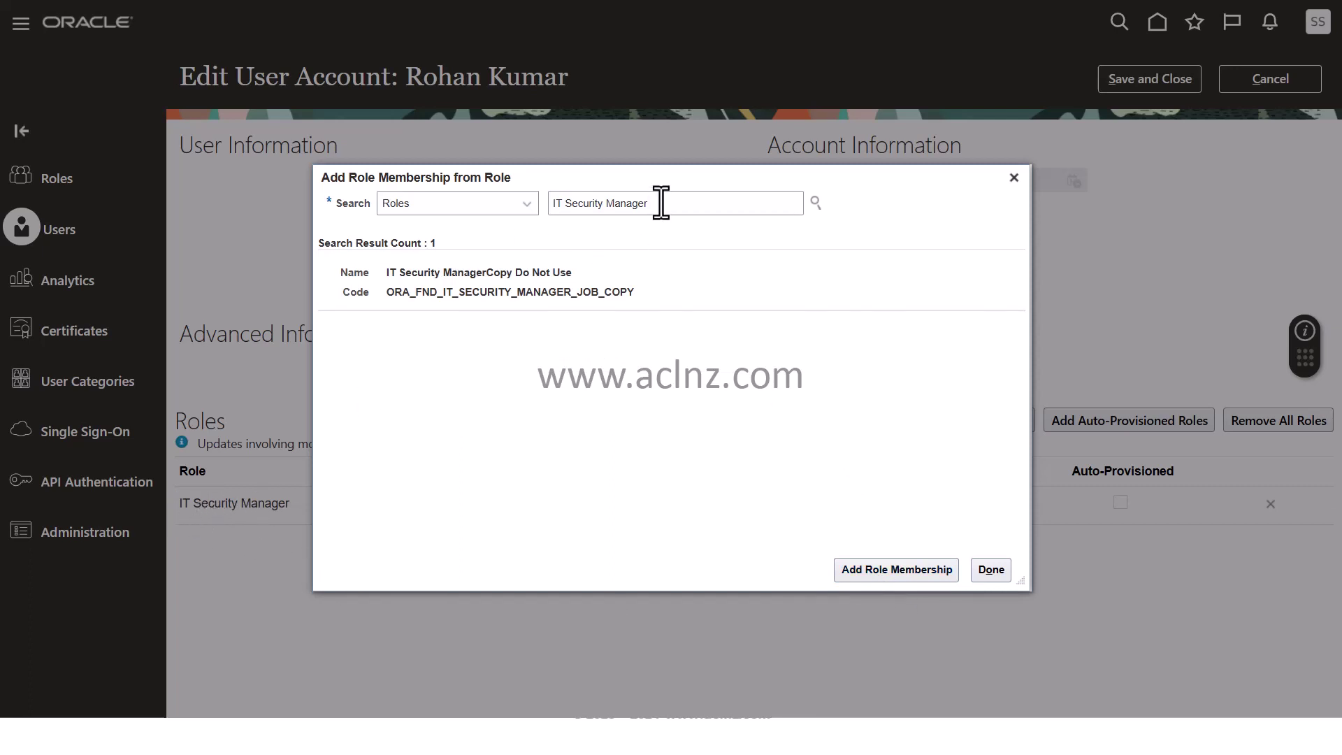
Search 'Application Imple' and add the Application Implementation Consultant role membership
{"action": "left_click_drag", "start_coordinate": [660, 202], "coordinate": [487, 201]}
{"action": "type", "text": "Applica"}
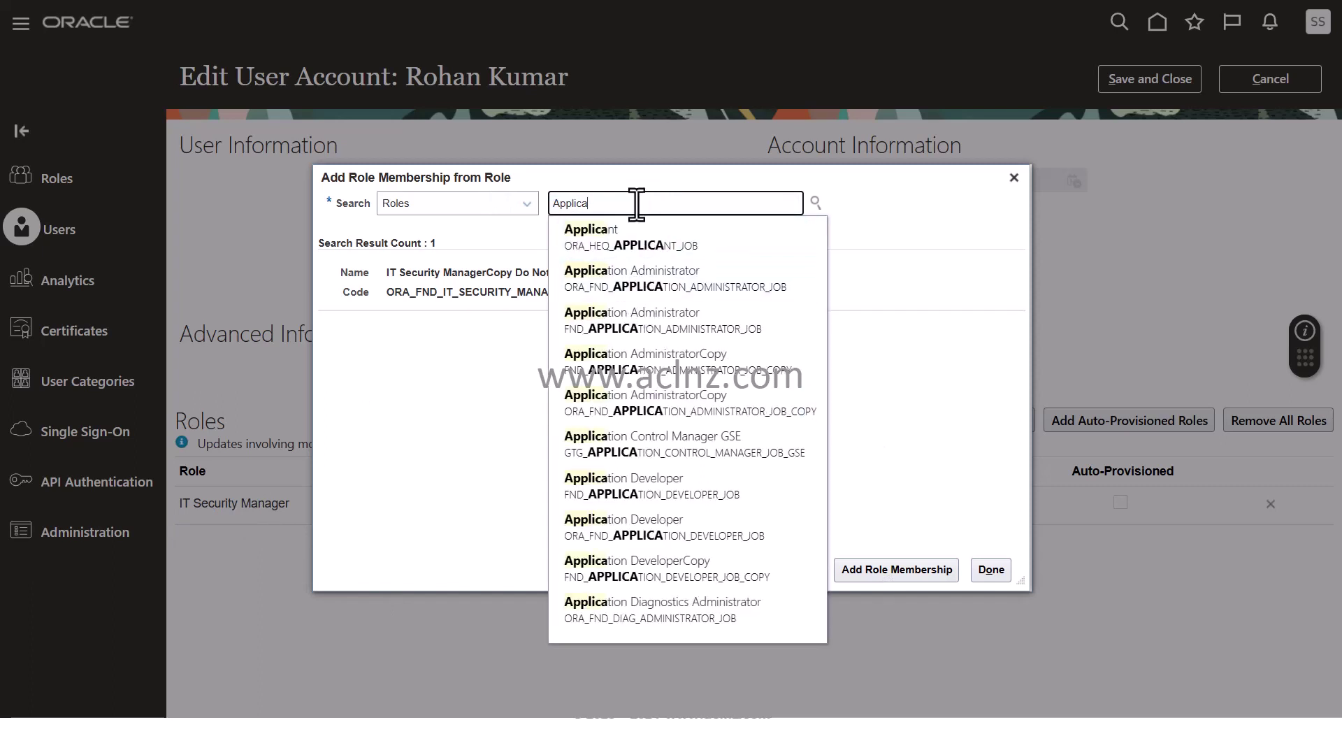
{"action": "type", "text": "tion"}
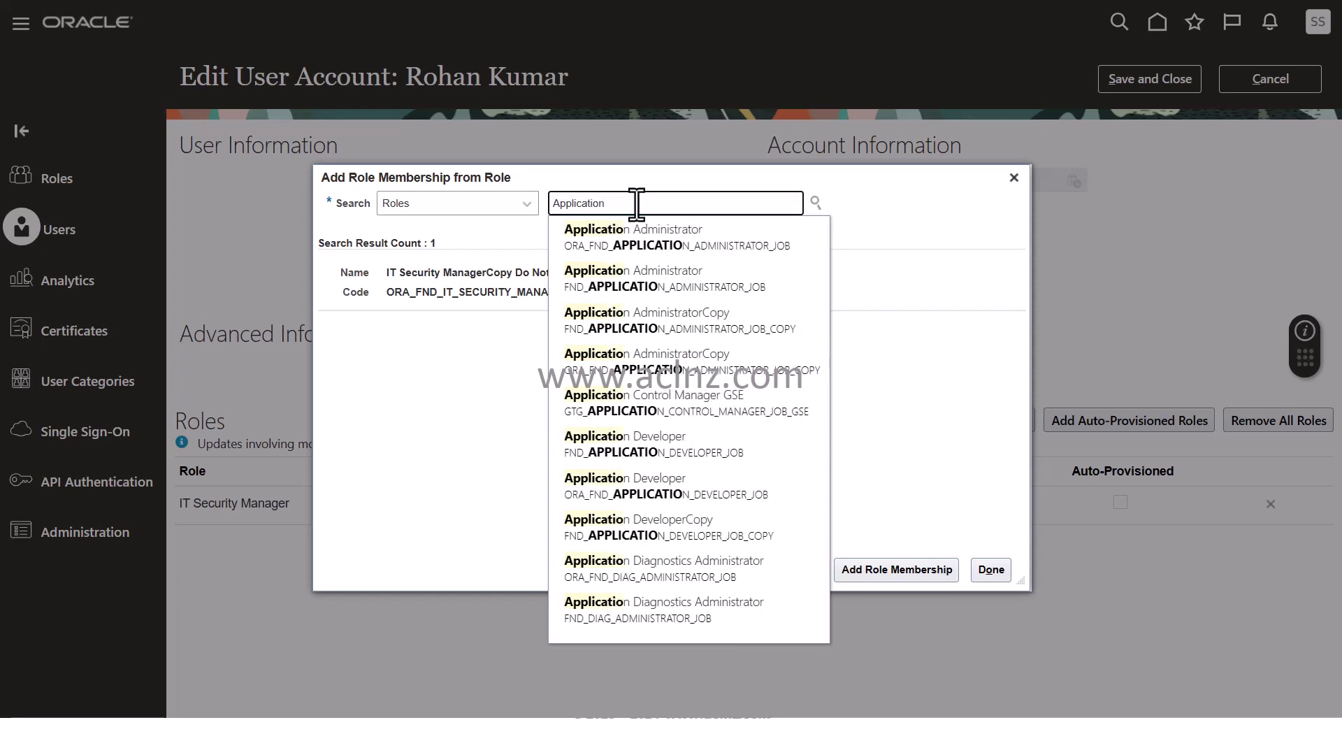
{"action": "type", "text": "l"}
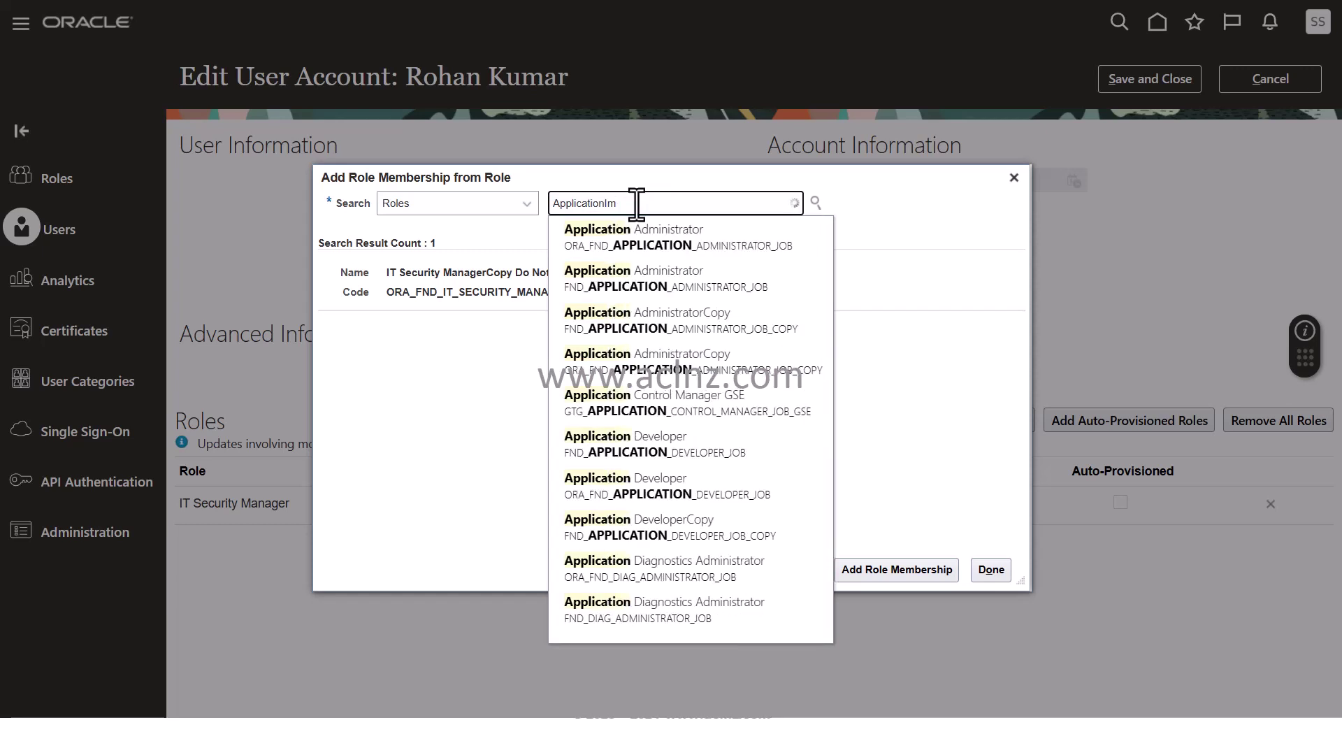
{"action": "key", "text": "BackSpace"}
{"action": "key", "text": "BackSpace"}
{"action": "type", "text": "n Impl"}
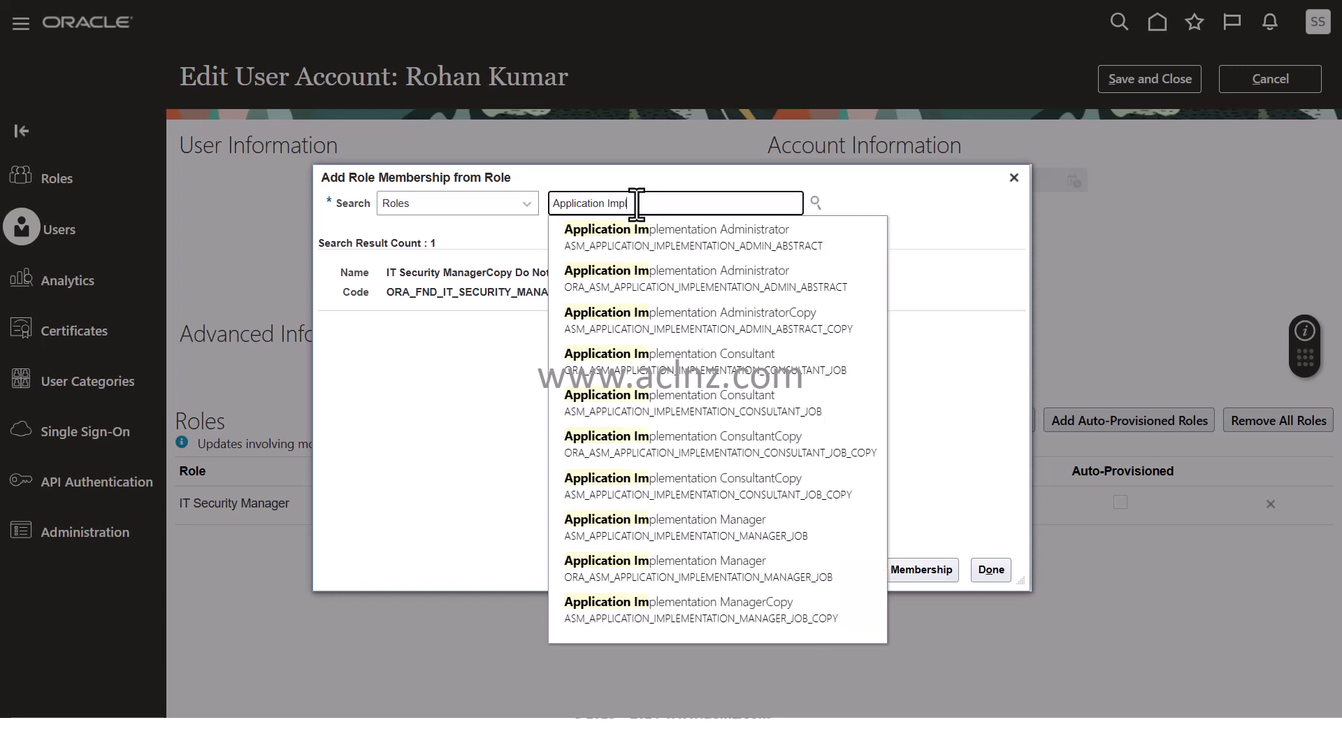
{"action": "type", "text": "e"}
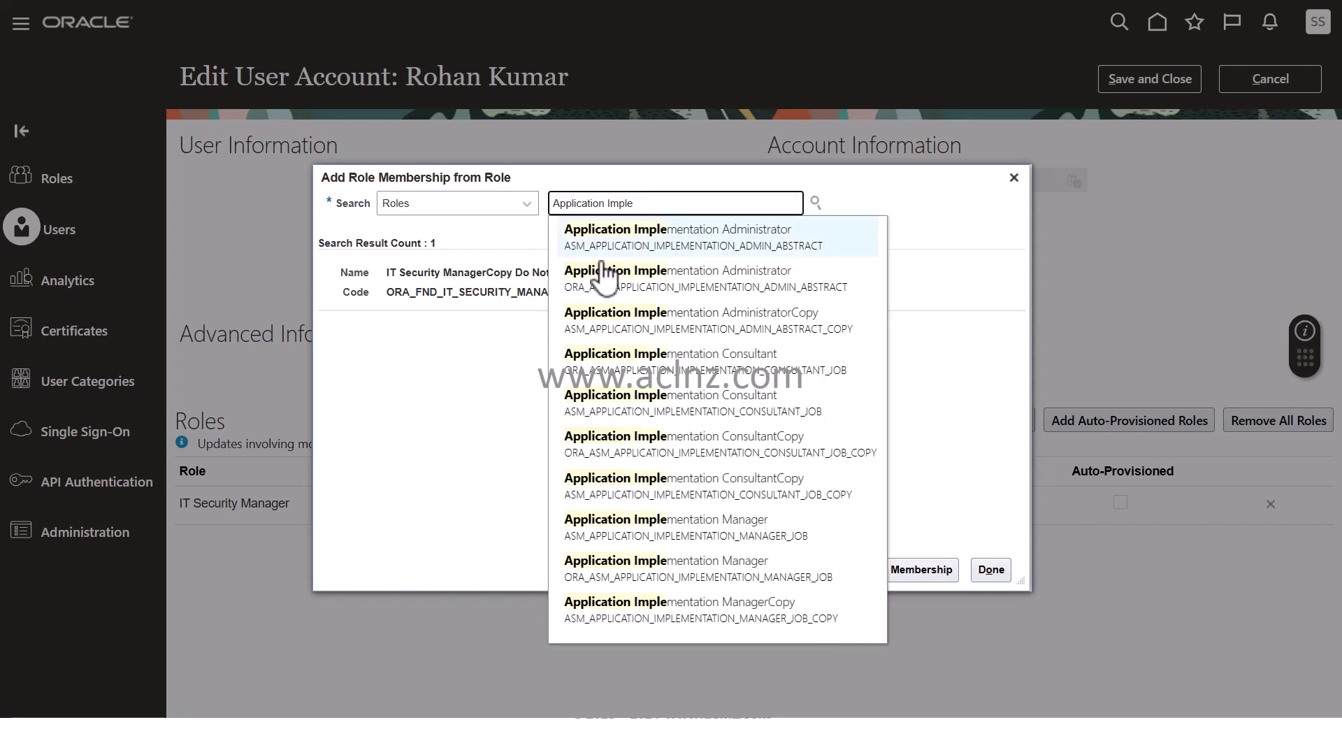
{"action": "left_click", "coordinate": [621, 421]}
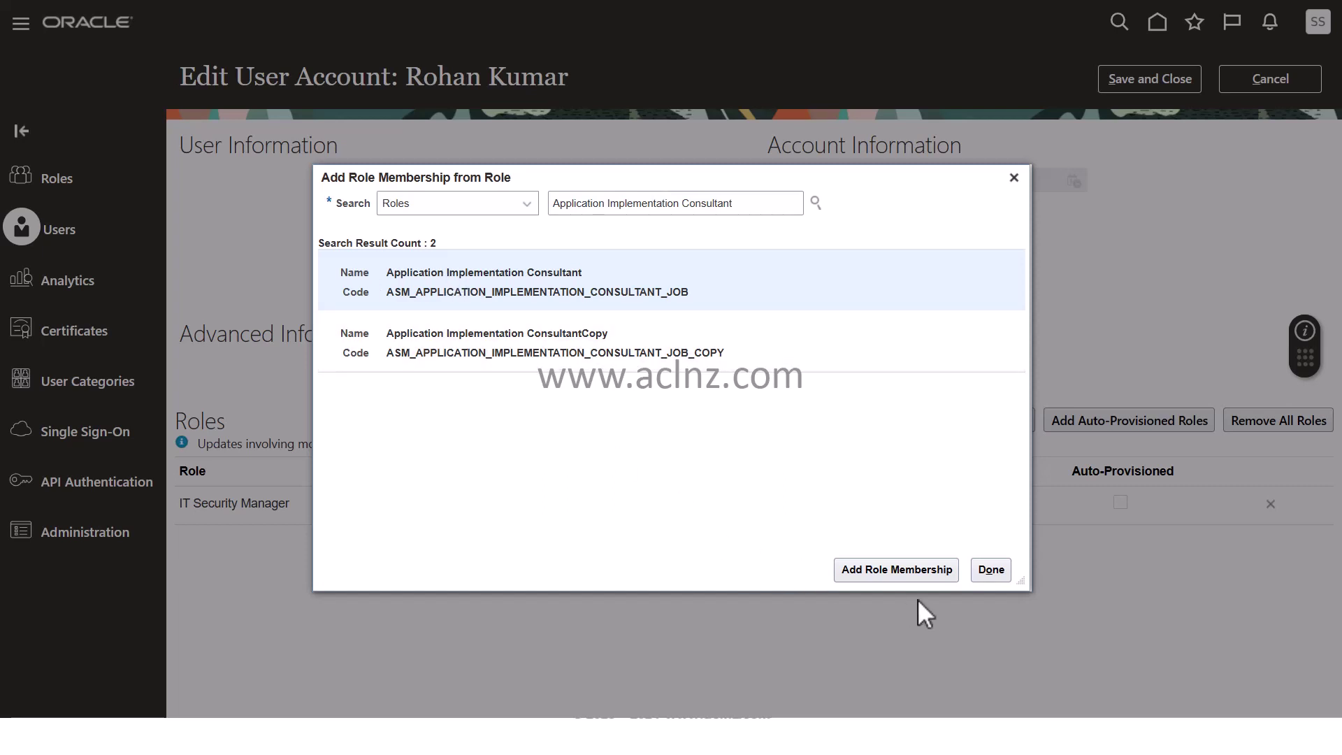
{"action": "left_click", "coordinate": [904, 573]}
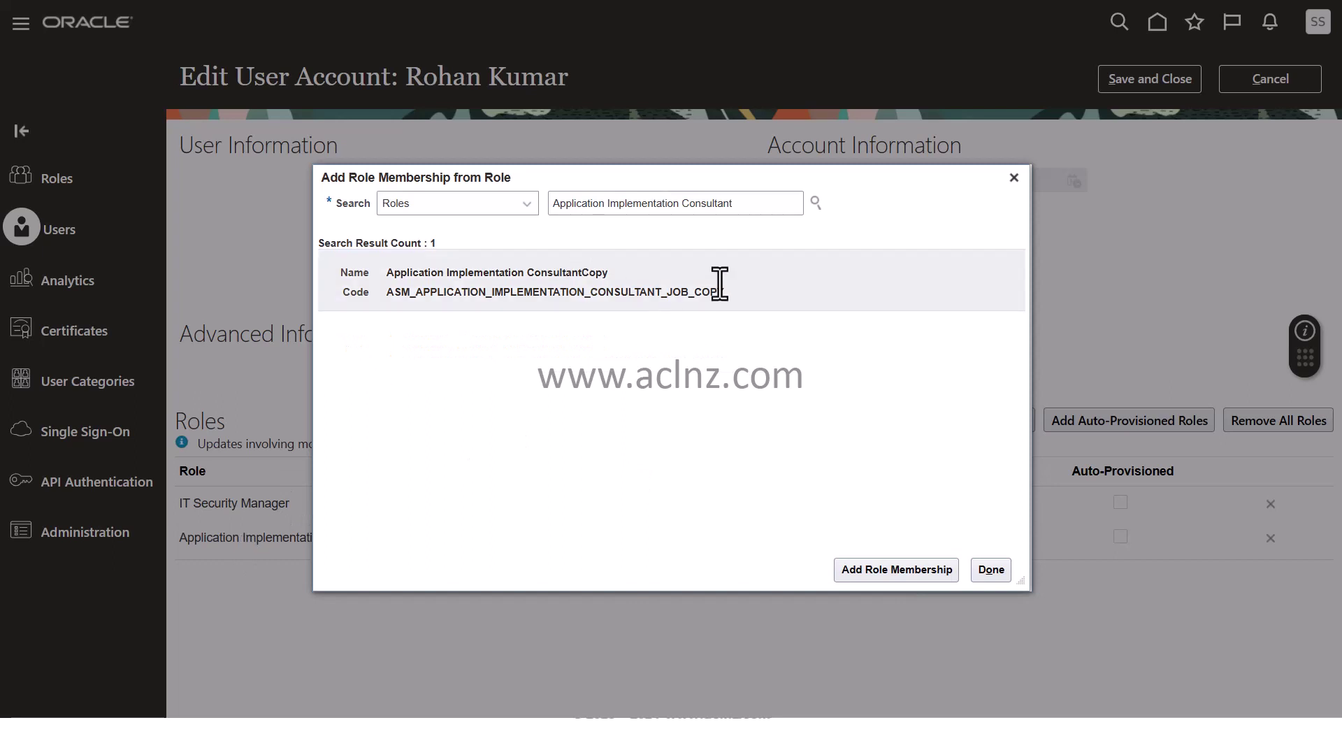
Add the Employee role (code PER_EMPLOYEE_ABSTRACT) to the user's role memberships
{"action": "left_click_drag", "start_coordinate": [739, 203], "coordinate": [534, 222]}
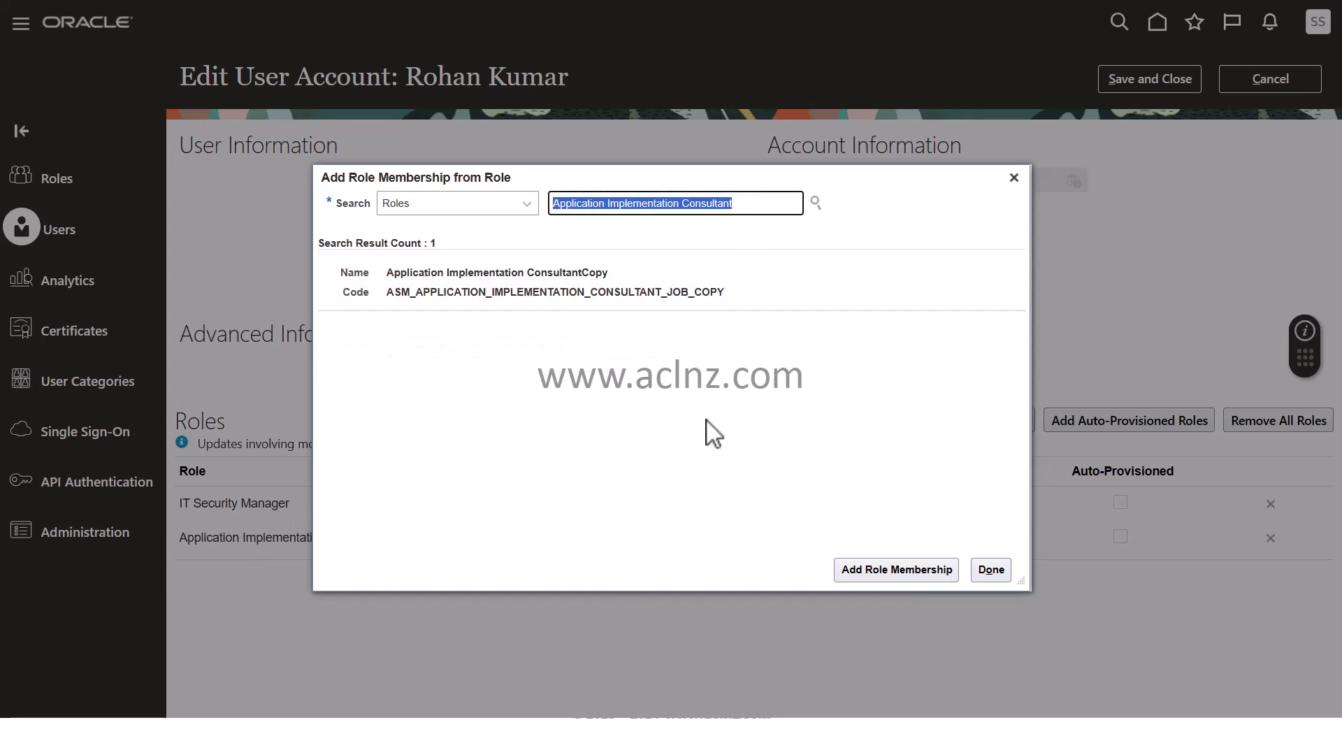
{"action": "type", "text": "Employee"}
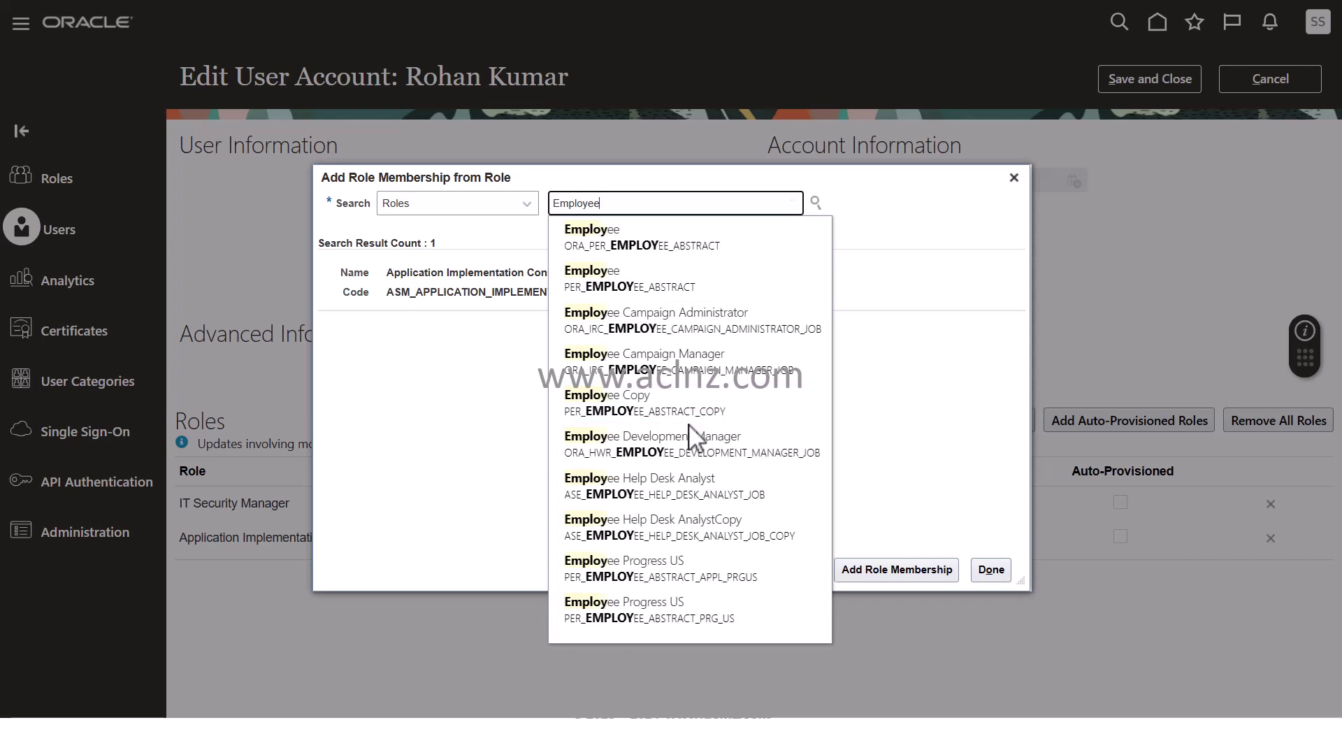
{"action": "left_click", "coordinate": [628, 288]}
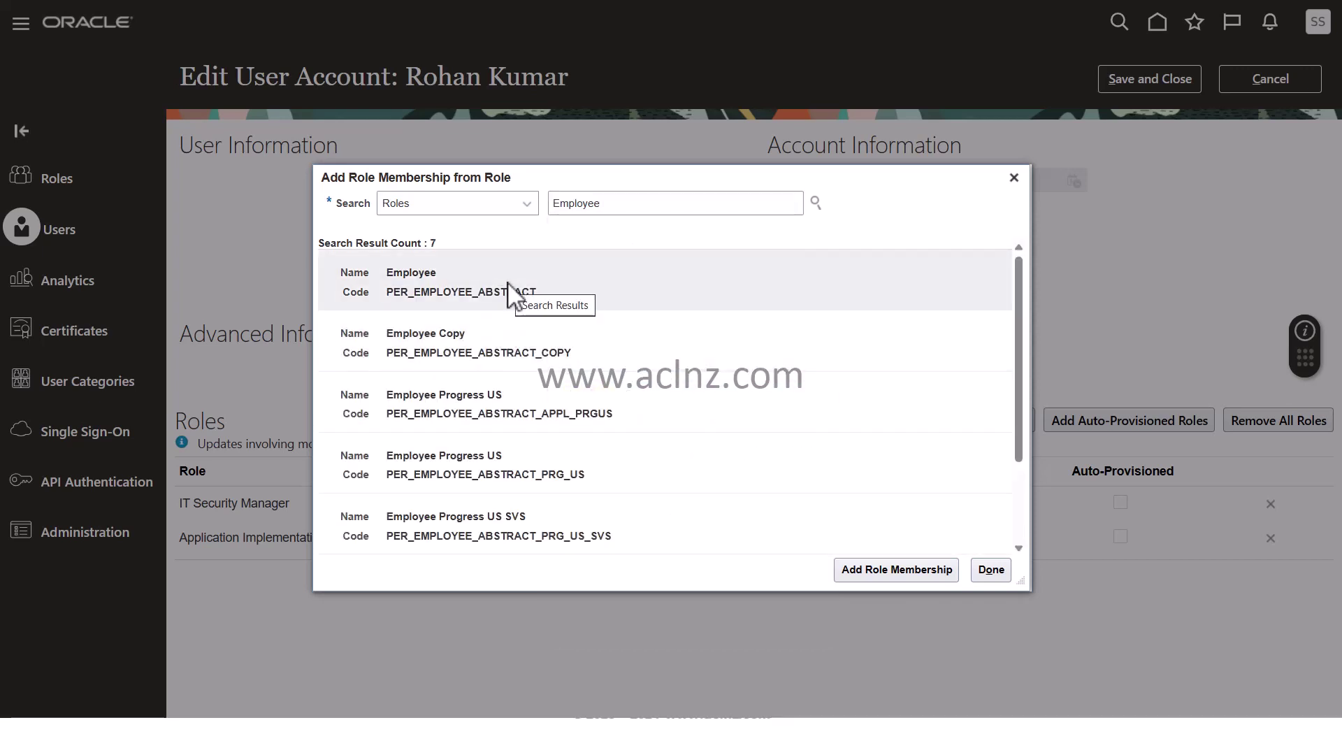
{"action": "left_click", "coordinate": [510, 287]}
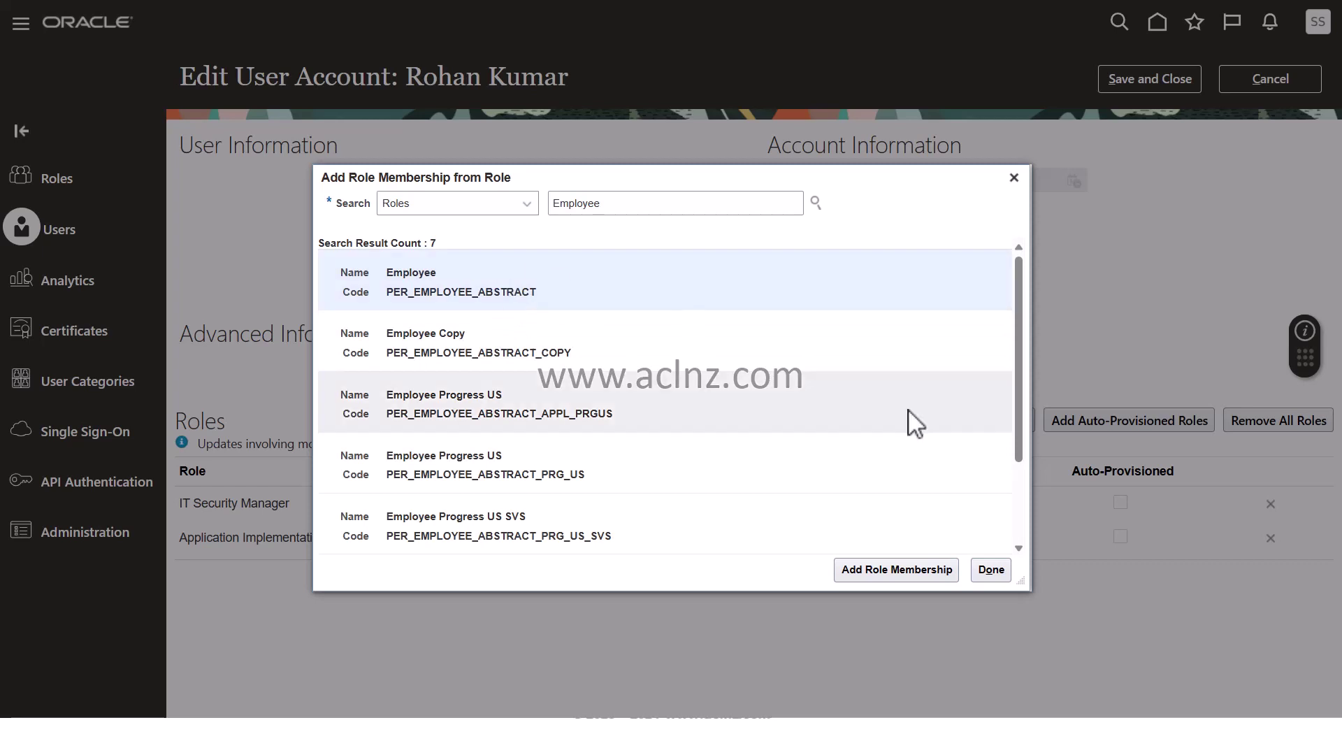
{"action": "left_click", "coordinate": [875, 573]}
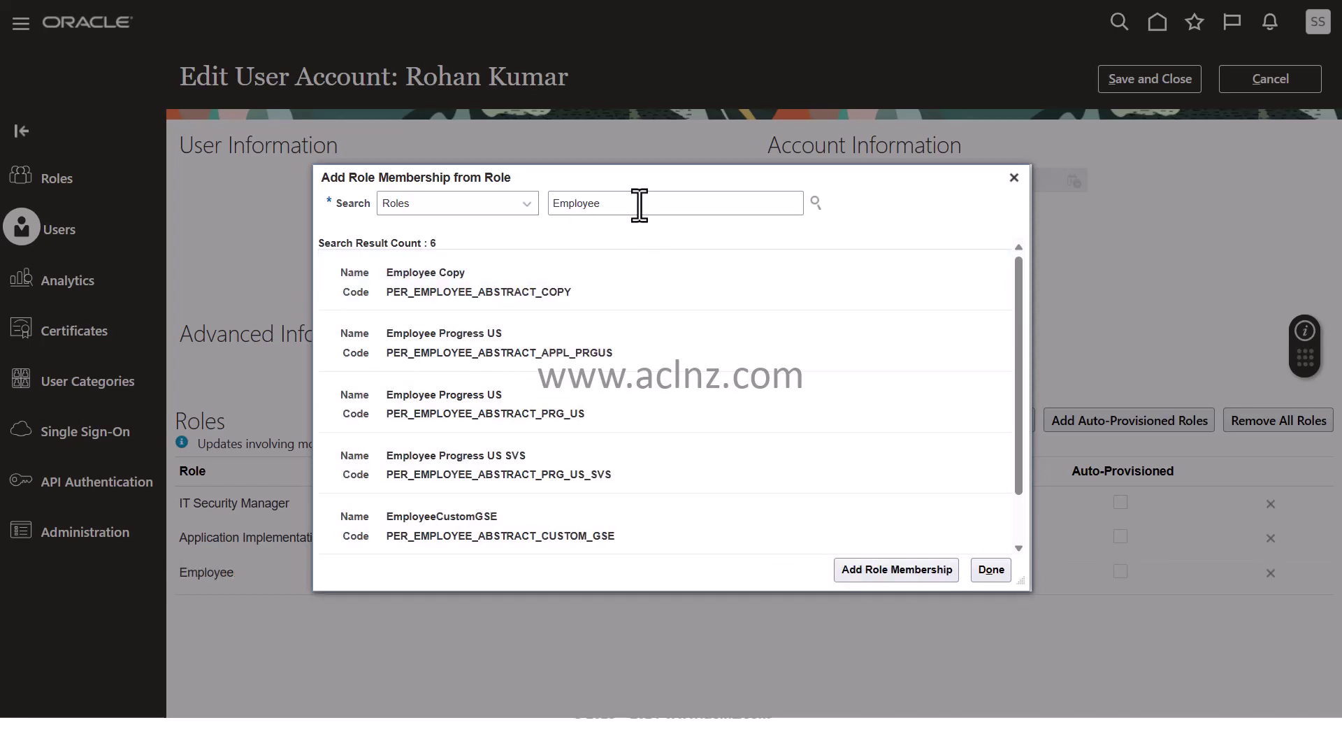
Search 'Oran' and add Orange_HR_Specialist_Role as a role membership
{"action": "left_click_drag", "start_coordinate": [638, 204], "coordinate": [543, 208]}
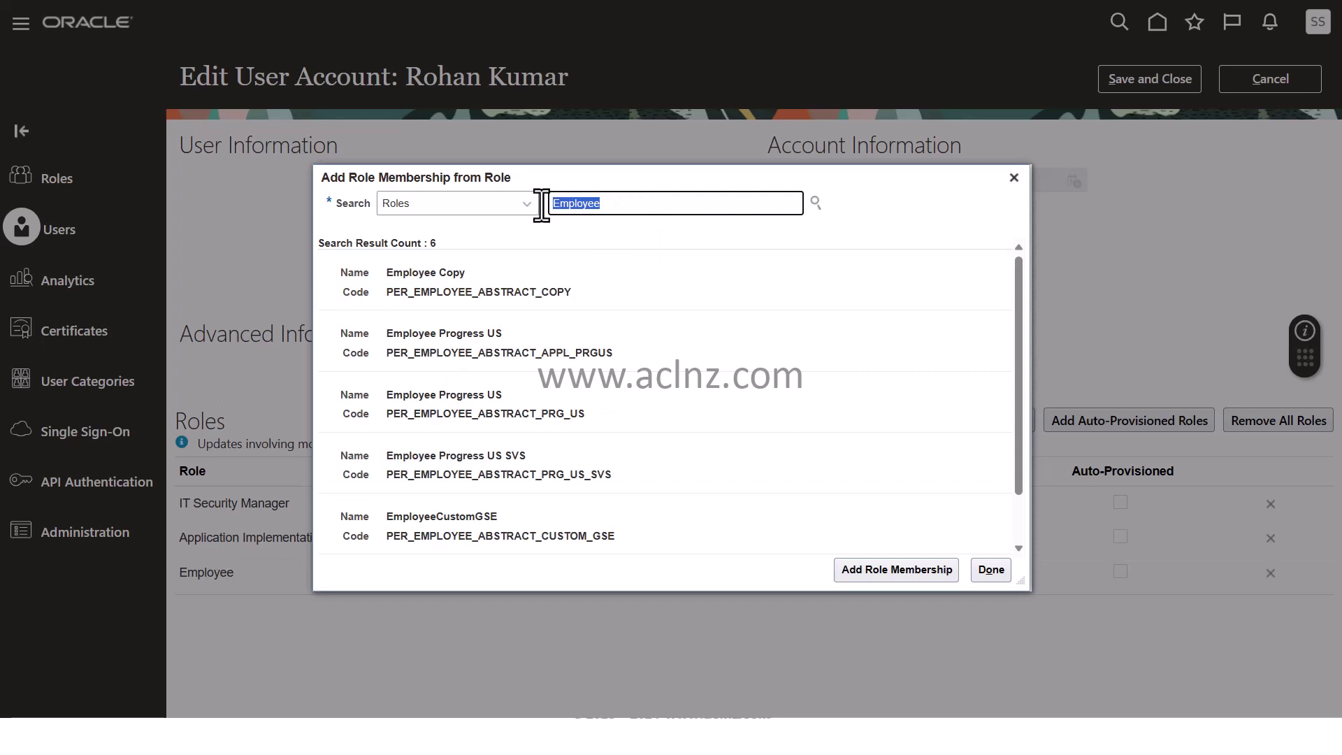
{"action": "type", "text": "Or"}
{"action": "type", "text": "an"}
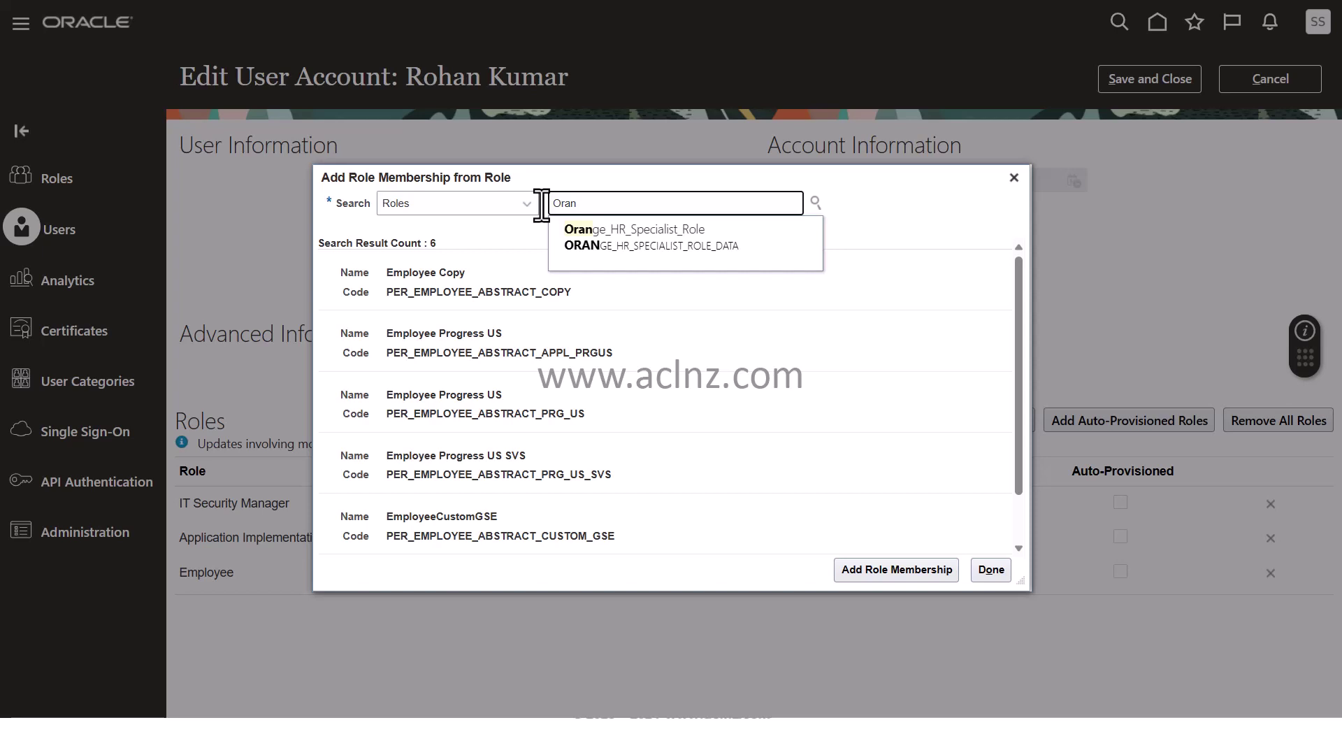
{"action": "left_click", "coordinate": [659, 236]}
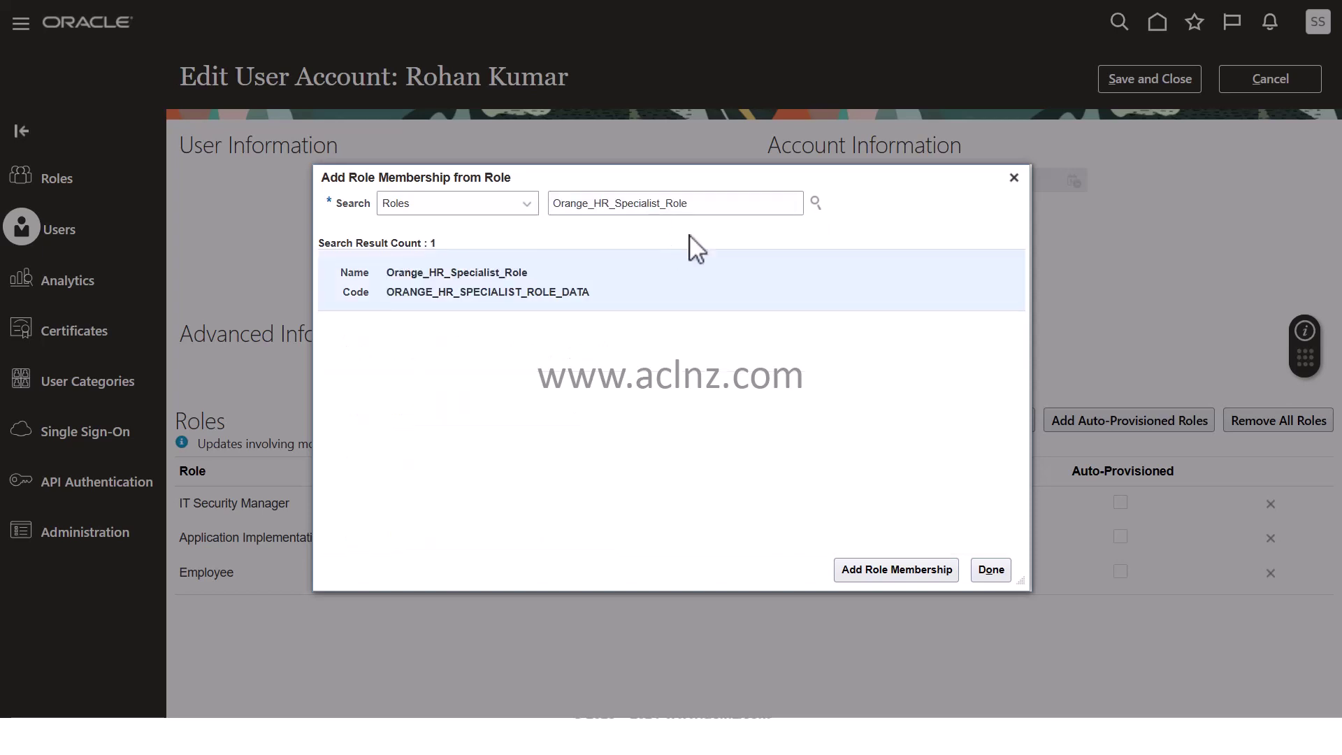
{"action": "left_click", "coordinate": [897, 569]}
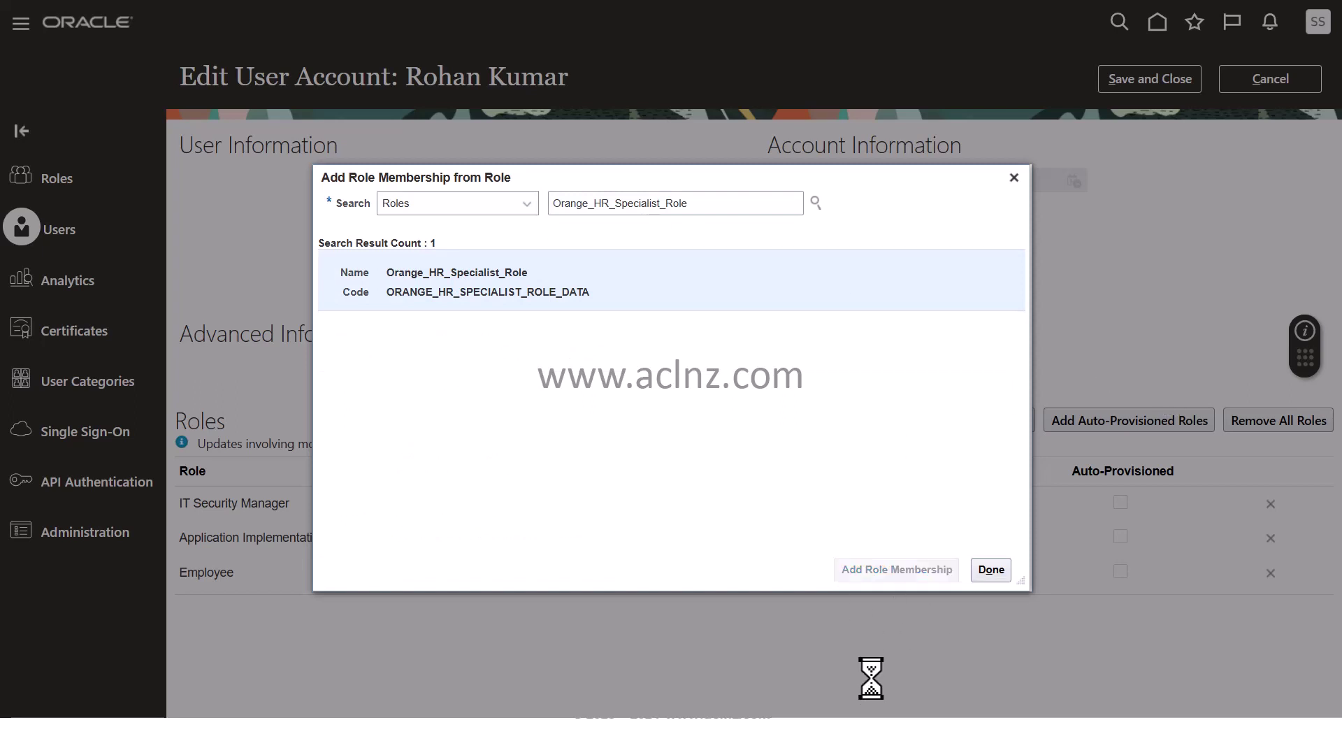
Finish the role dialog, save and close the four-role account, and return to User Accounts
{"action": "left_click", "coordinate": [992, 569]}
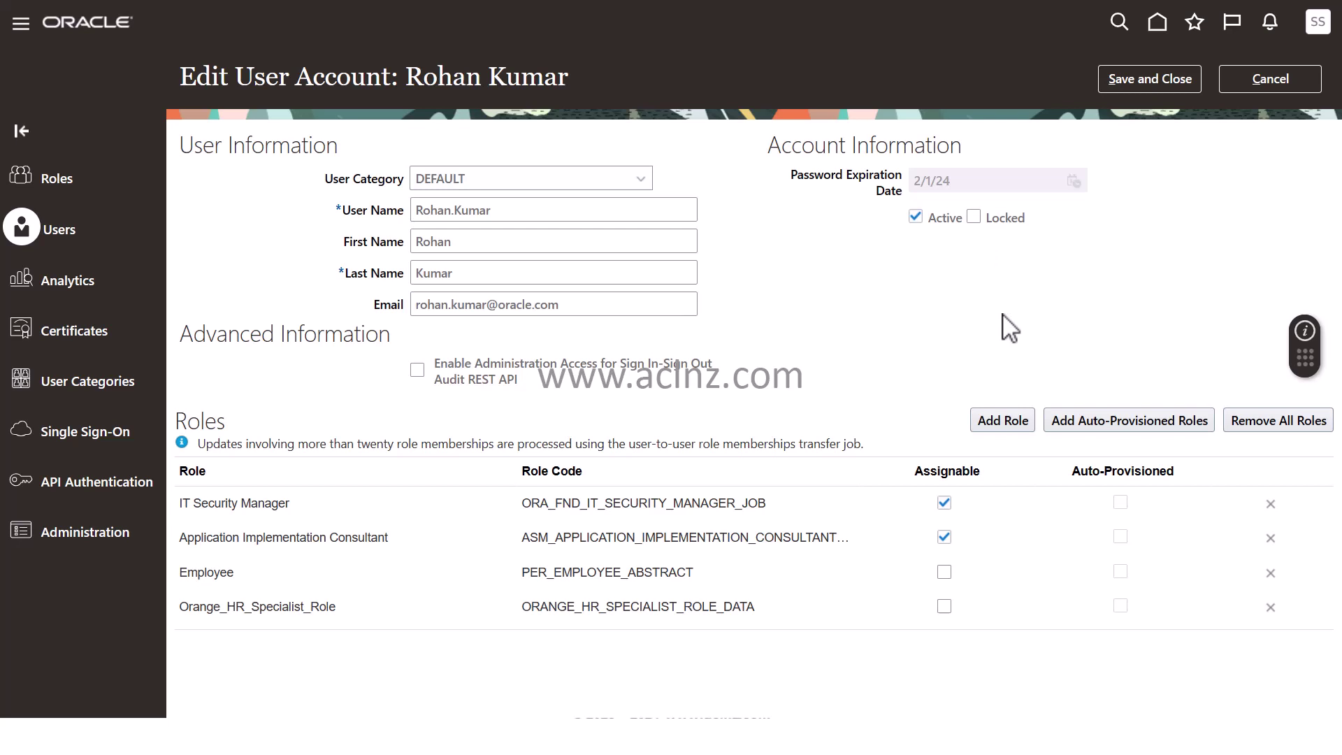
{"action": "left_click", "coordinate": [1133, 75]}
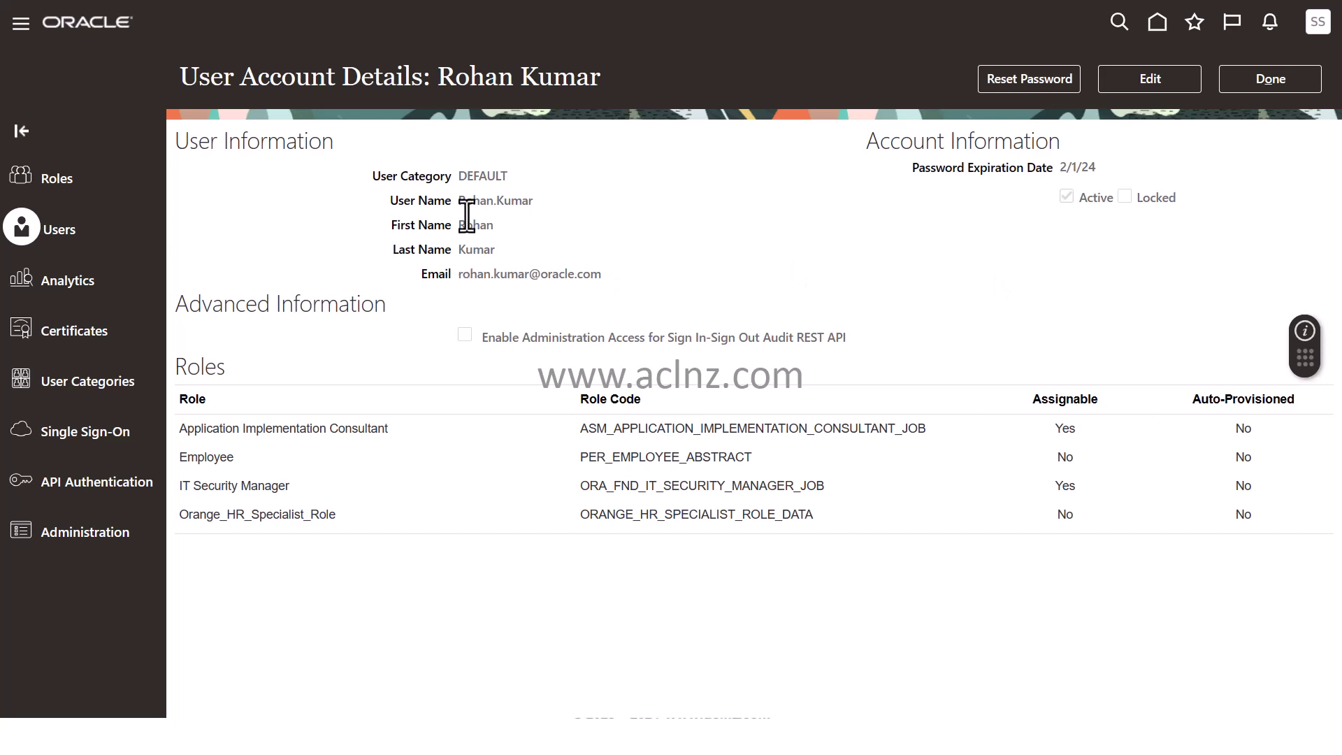
{"action": "left_click", "coordinate": [1269, 78]}
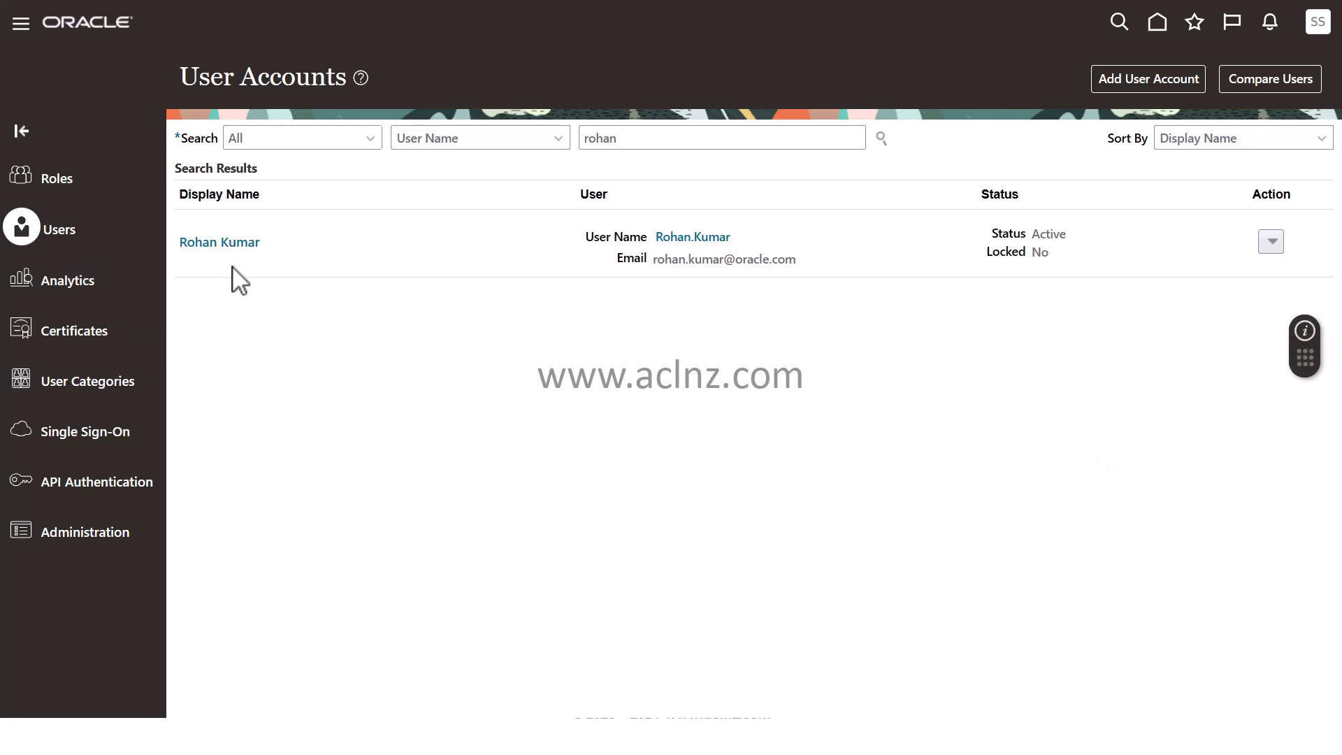
Open the user's account details from the search results to review the four assigned roles
{"action": "left_click", "coordinate": [229, 244]}
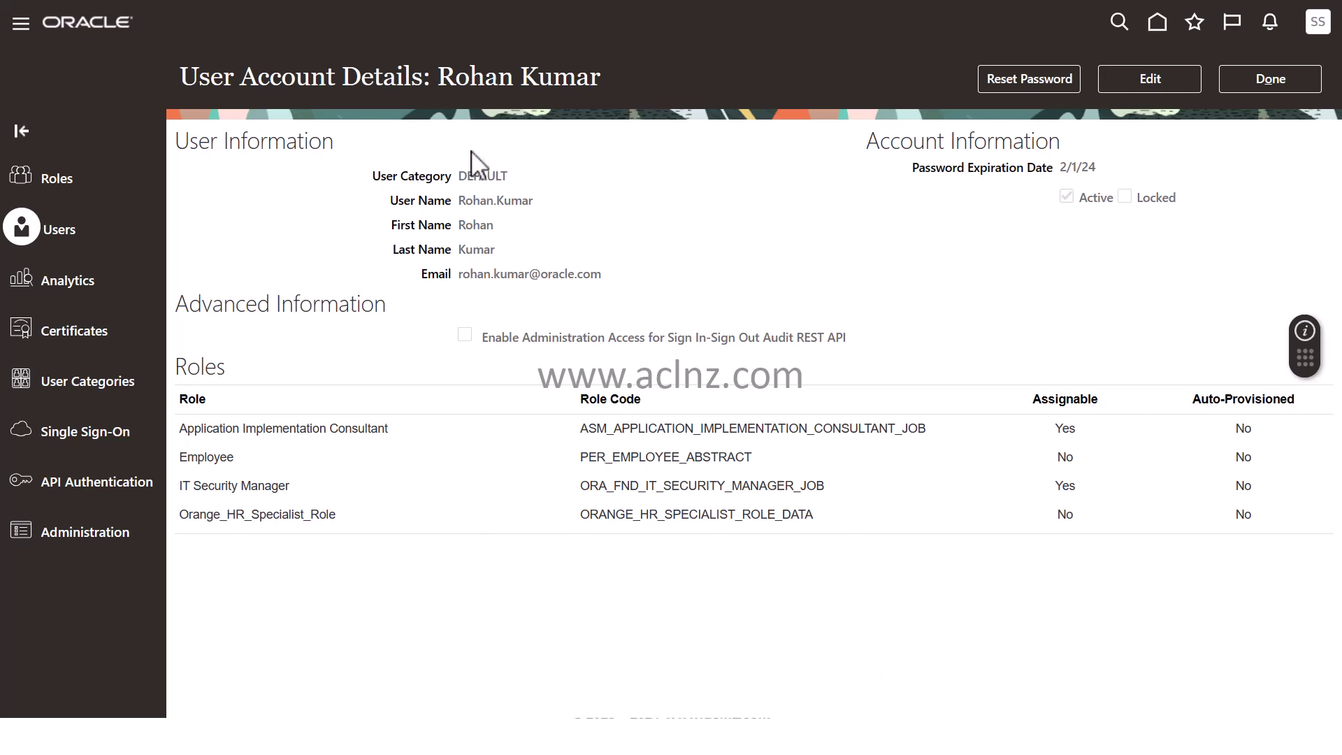
In Excel, browse HR Roles cells A1, A3, D2 and D4, then show the Impl Users sheet
{"action": "key", "text": "alt+Tab"}
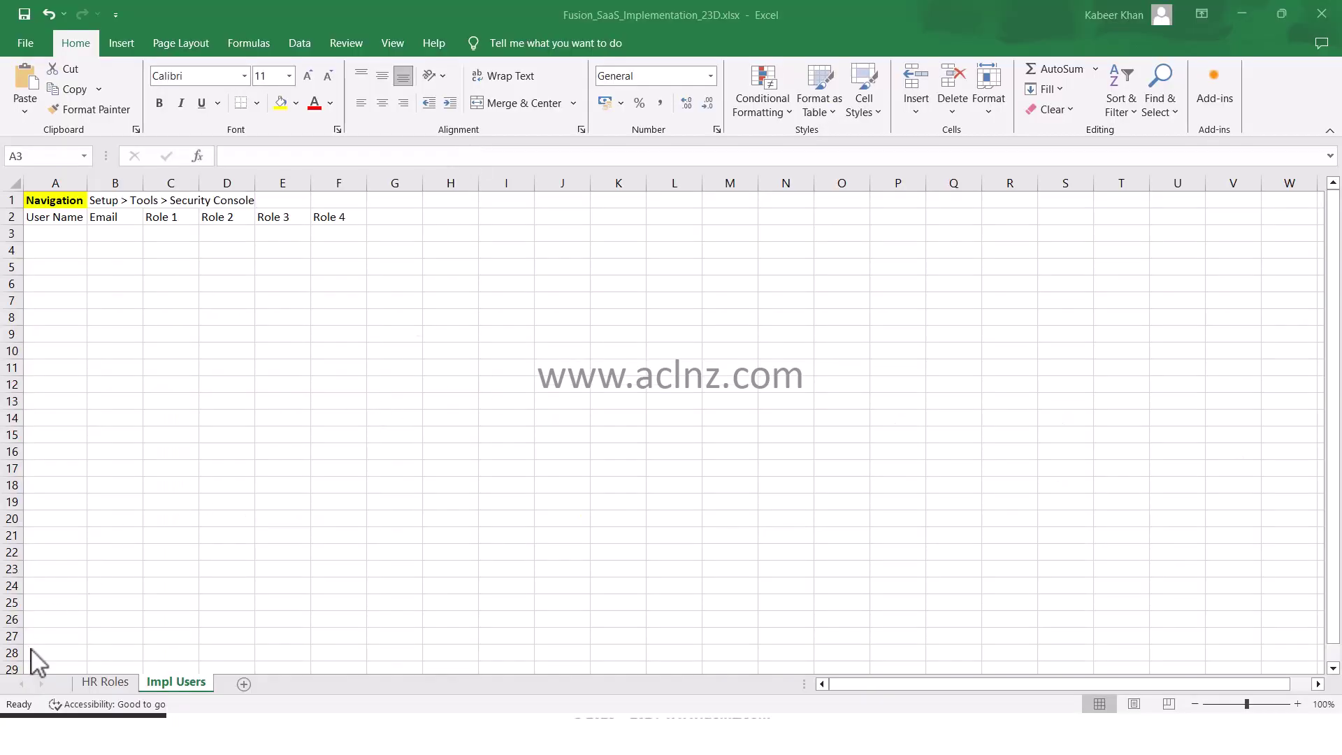
{"action": "left_click", "coordinate": [105, 682]}
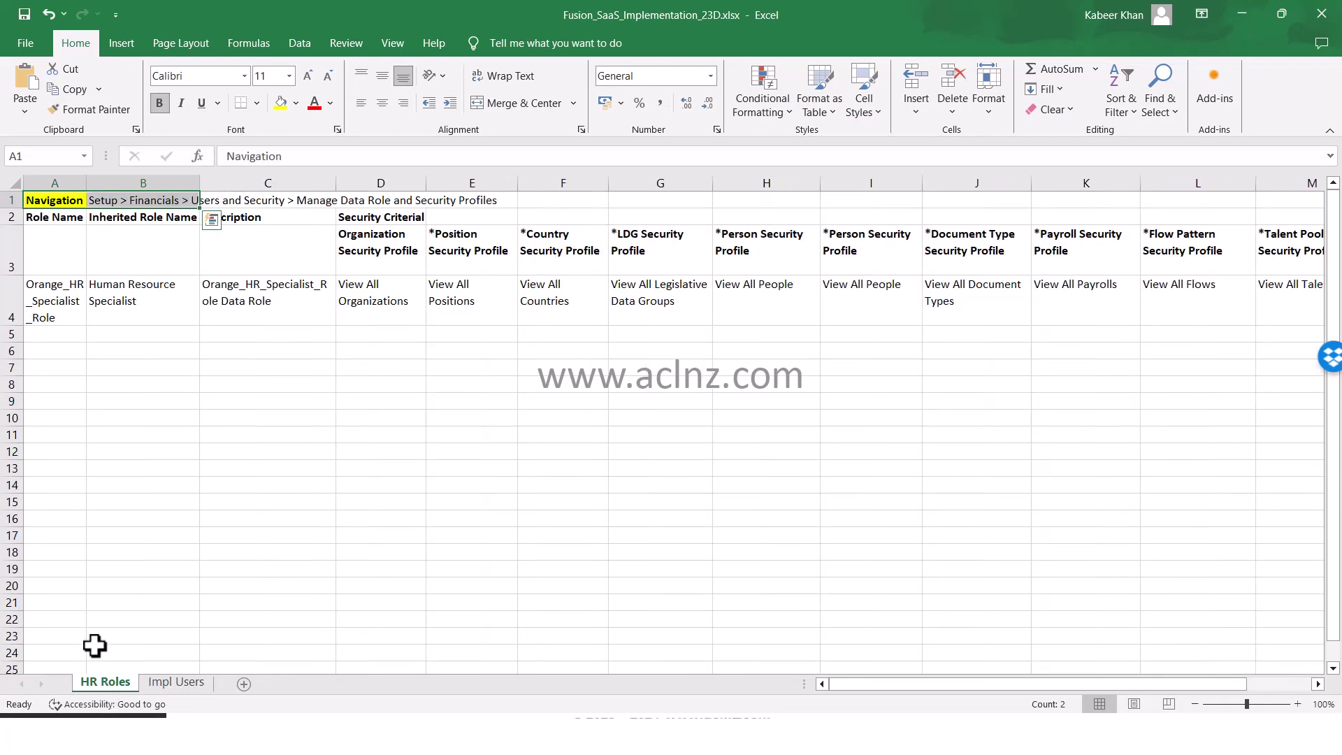
{"action": "left_click", "coordinate": [51, 200]}
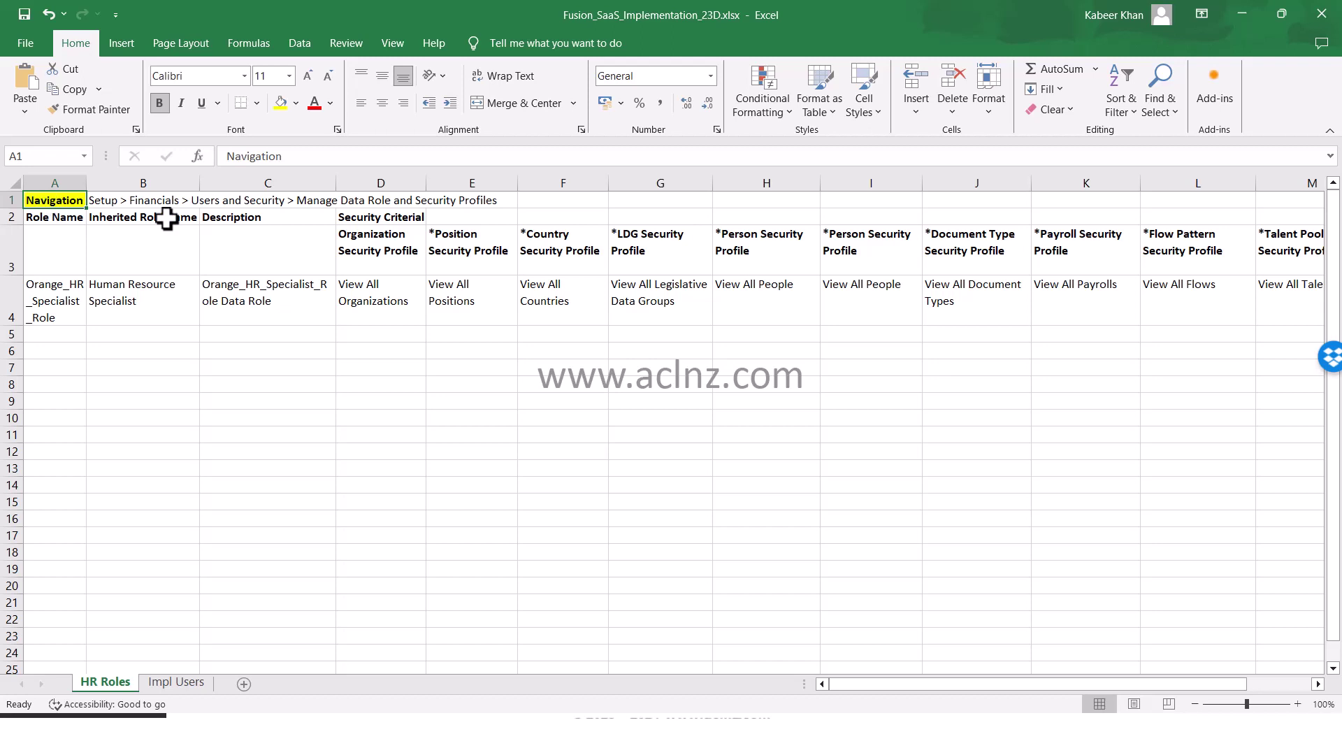
{"action": "left_click", "coordinate": [62, 251]}
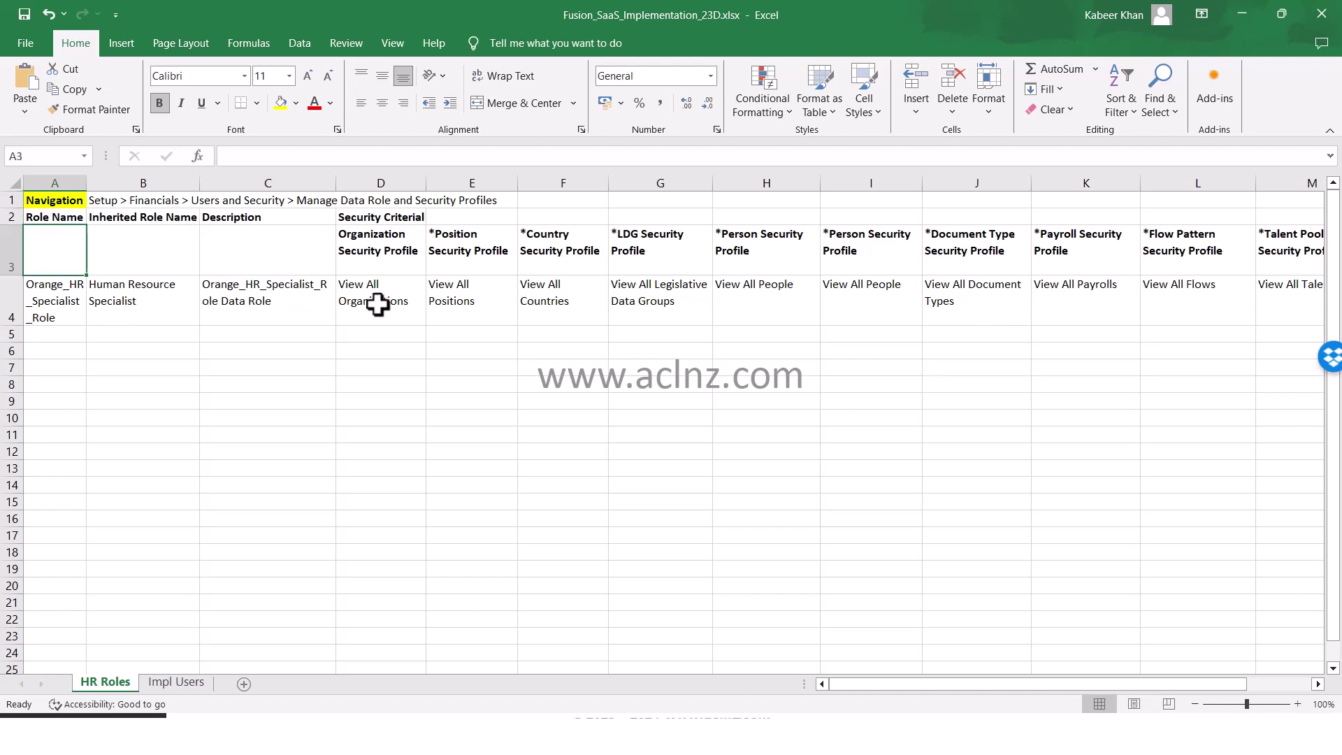
{"action": "left_click", "coordinate": [386, 217]}
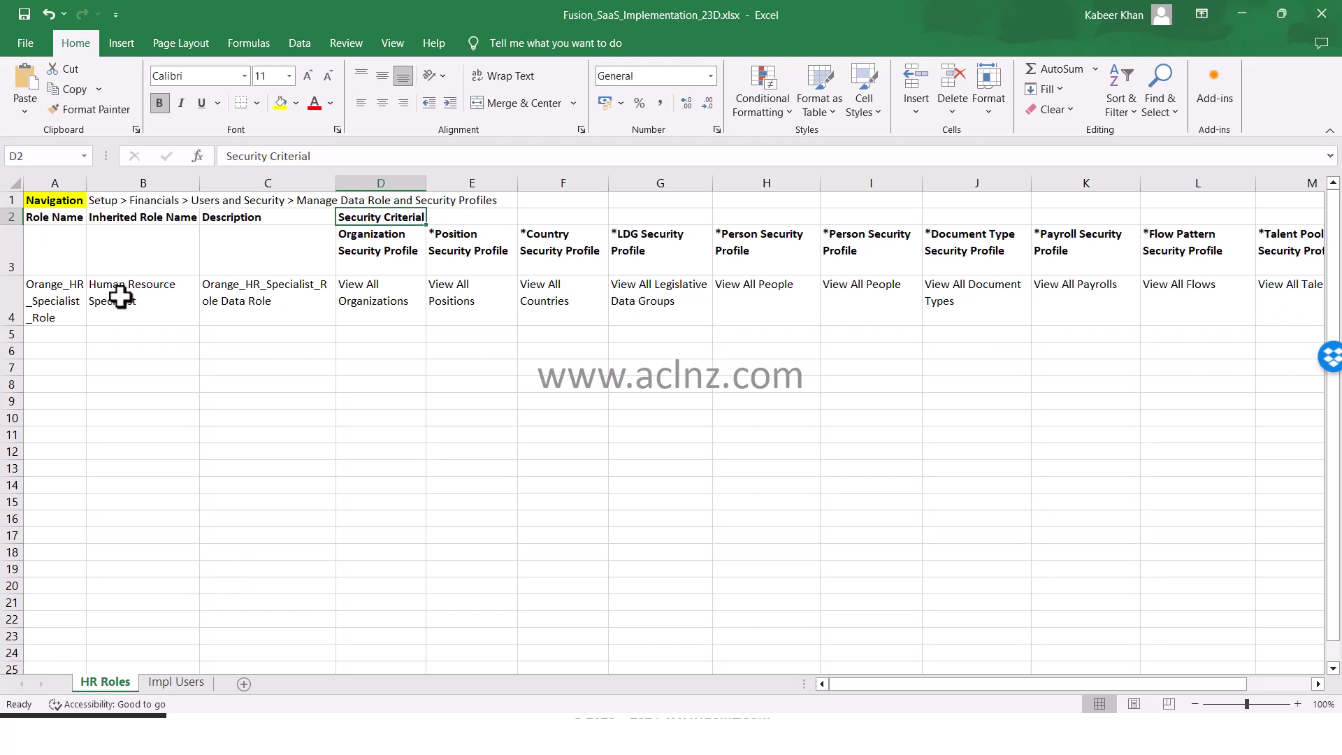
{"action": "left_click", "coordinate": [391, 302]}
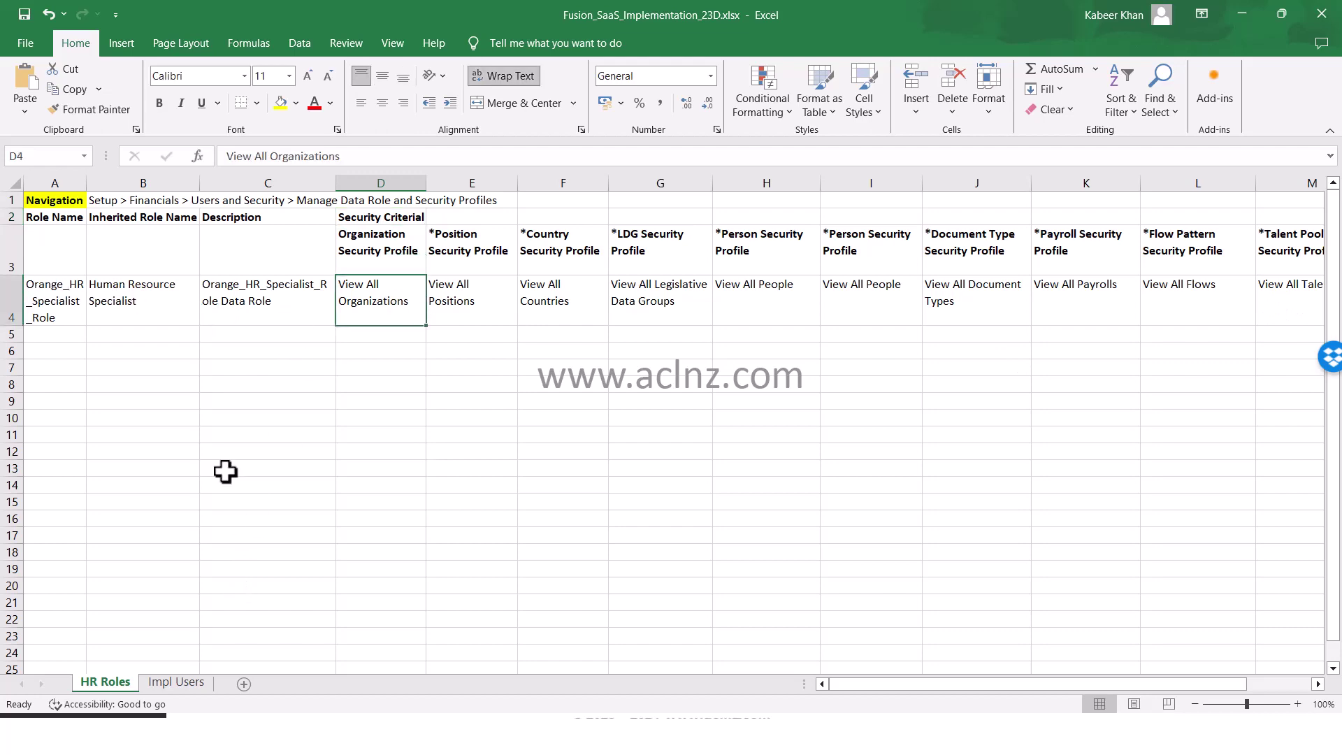
{"action": "left_click", "coordinate": [167, 692]}
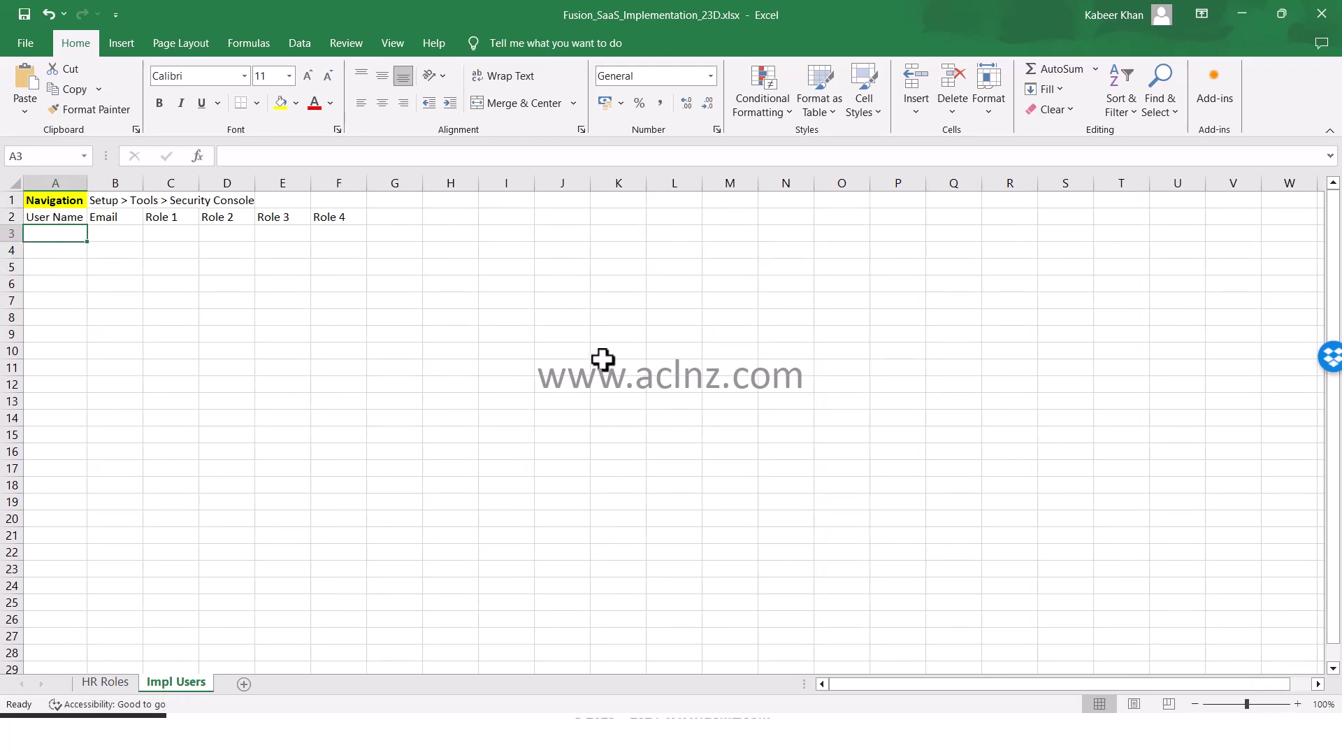
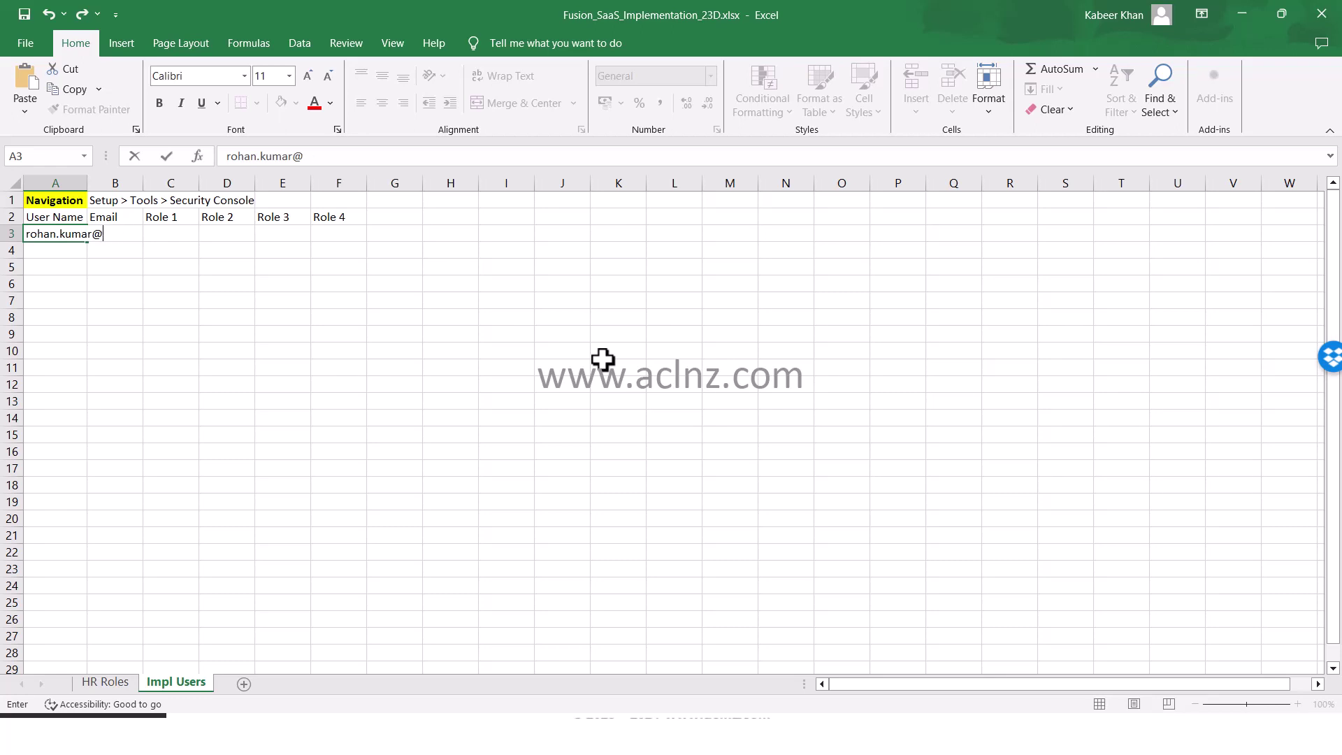
Enter the user's username in A3 and their email address in B3
{"action": "key", "text": "Tab"}
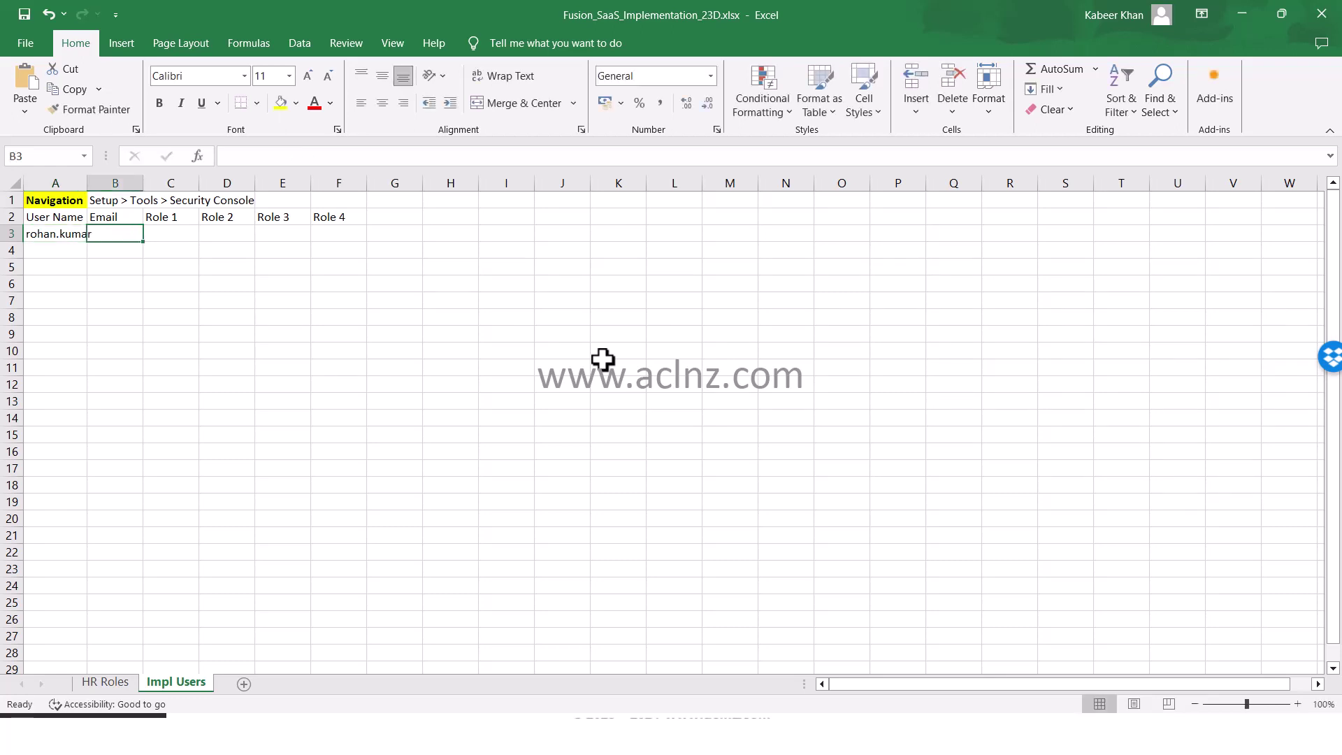
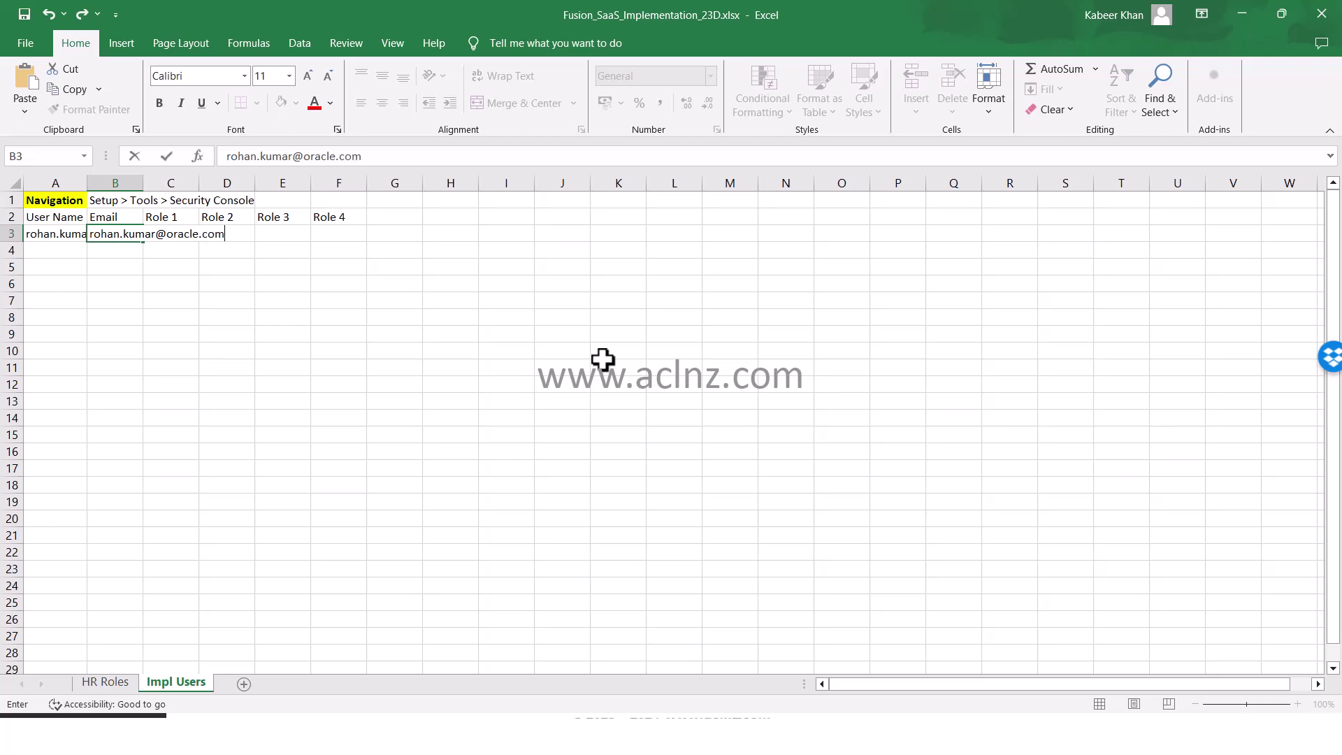
{"action": "key", "text": "Return"}
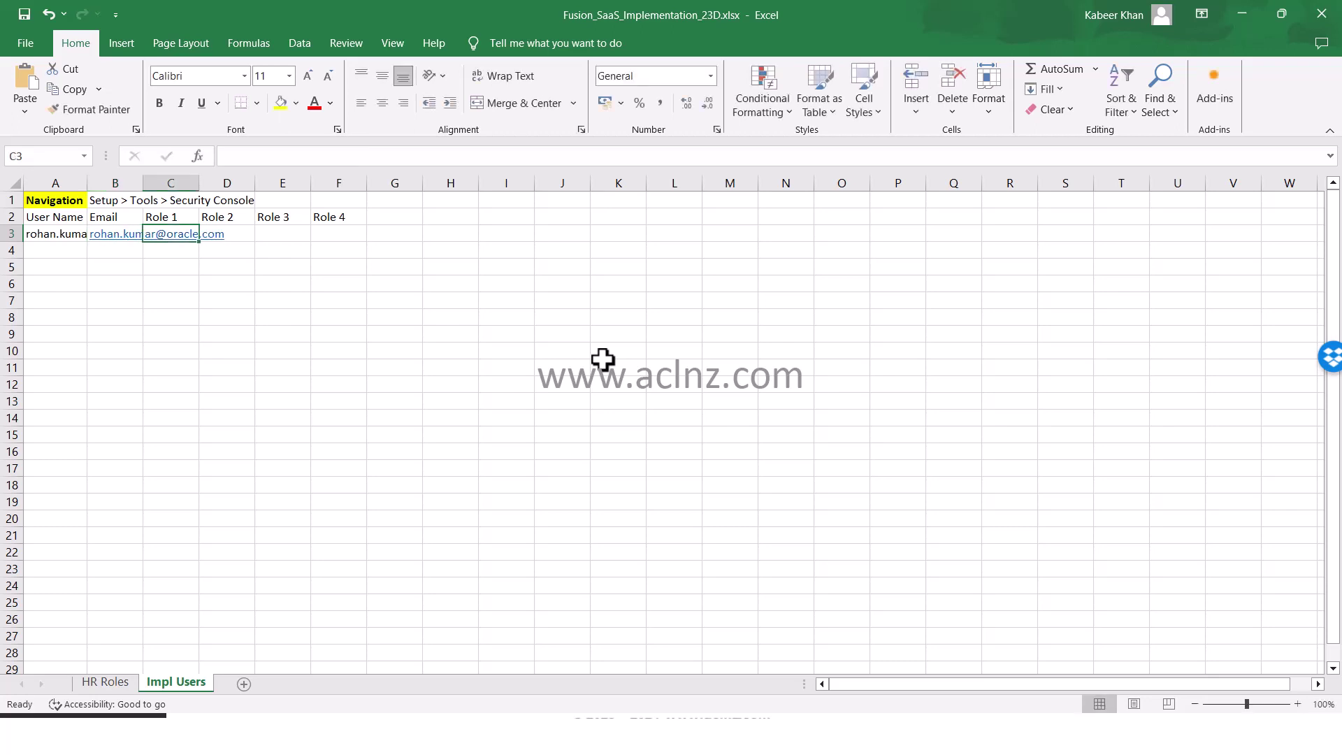
Enter IT Security Manager, Application Implementation Consultant and Employee as Roles 1–3
{"action": "type", "text": "IT Securit"}
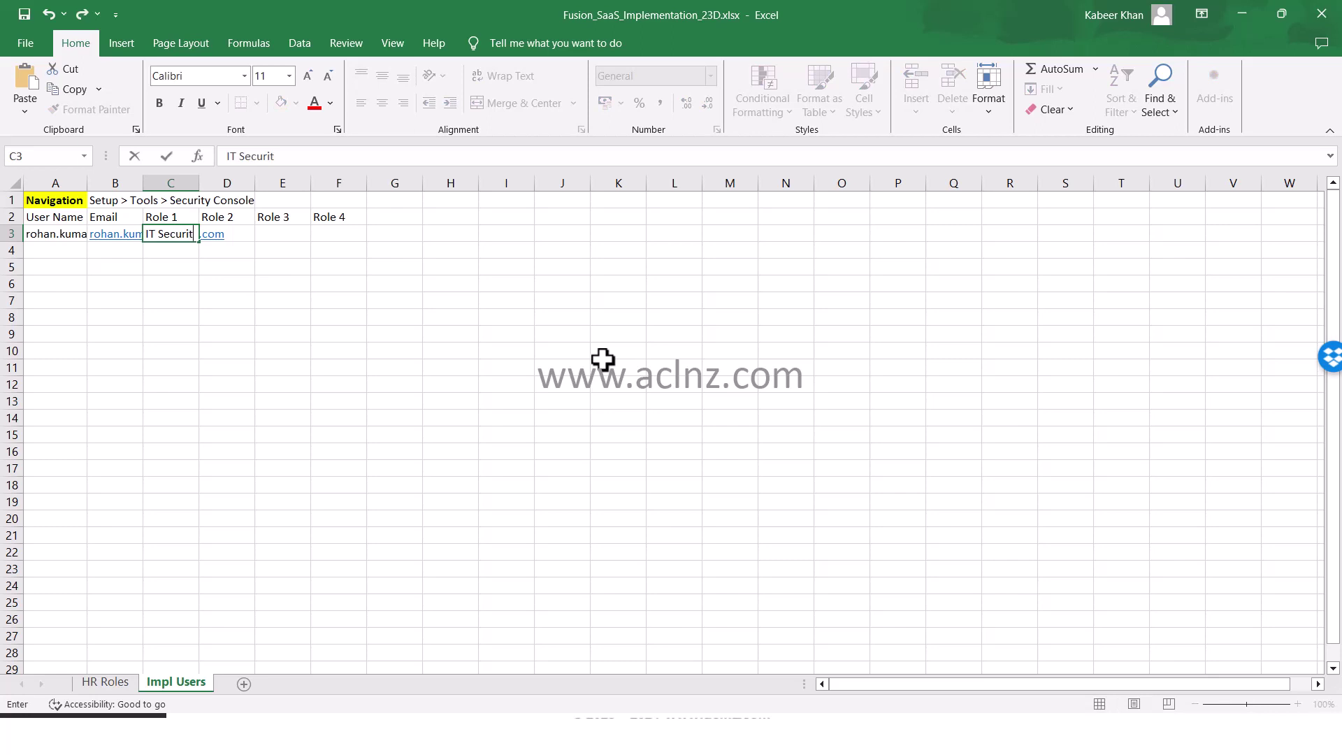
{"action": "type", "text": "y Manager"}
{"action": "key", "text": "Tab"}
{"action": "type", "text": "Application Implem"}
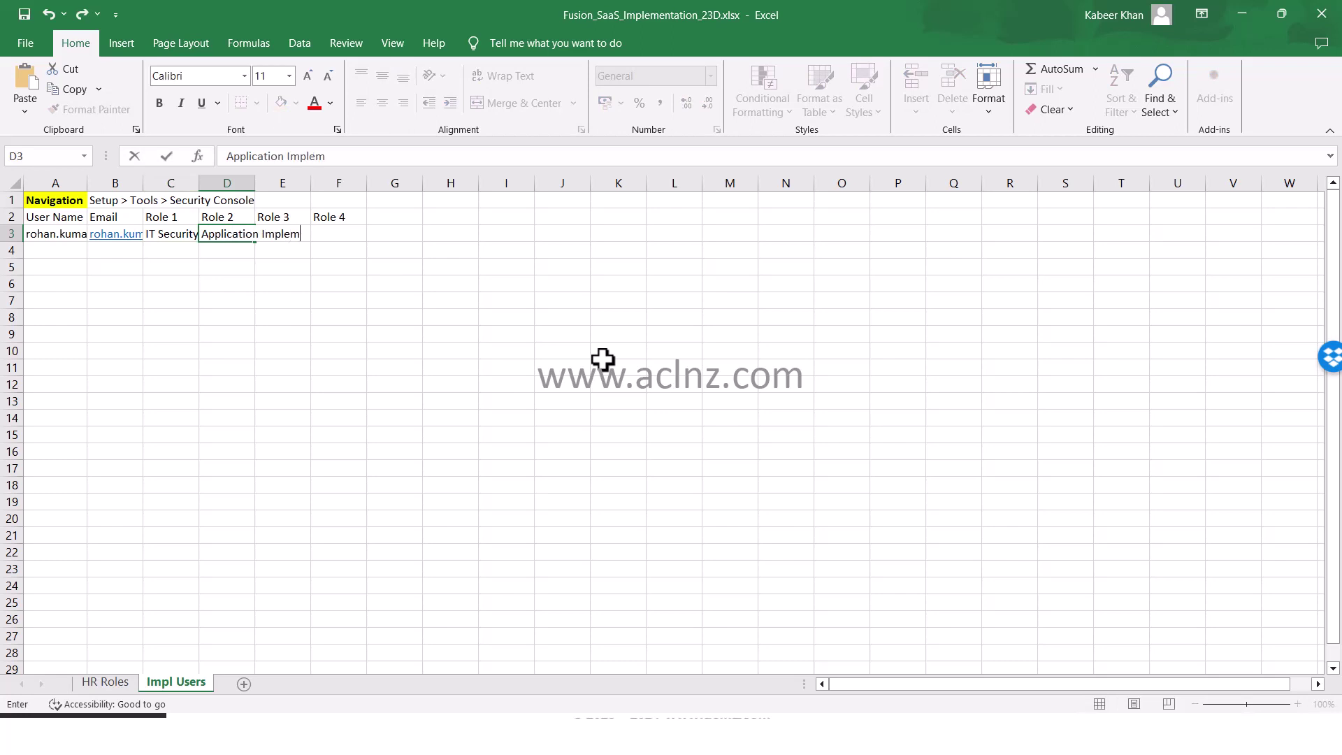
{"action": "type", "text": "entation Consultant"}
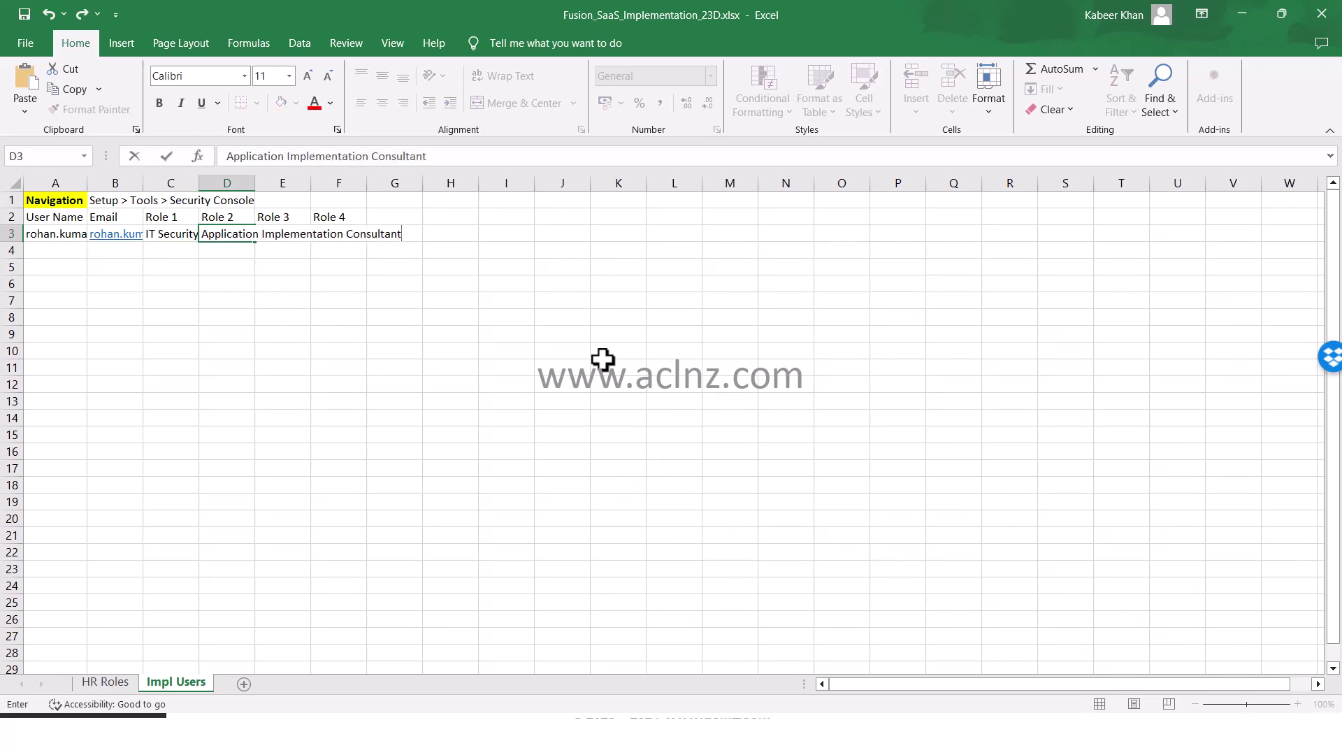
{"action": "key", "text": "Tab"}
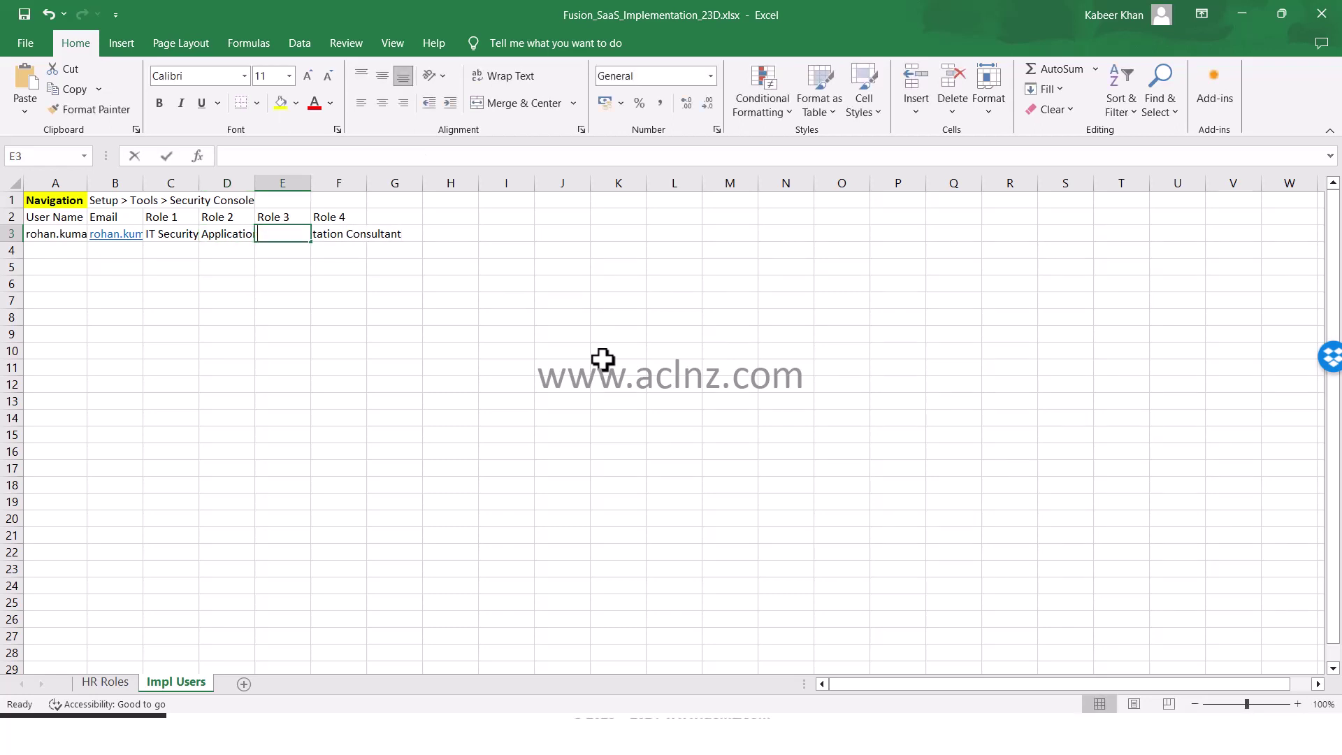
{"action": "type", "text": "Employee"}
{"action": "key", "text": "Tab"}
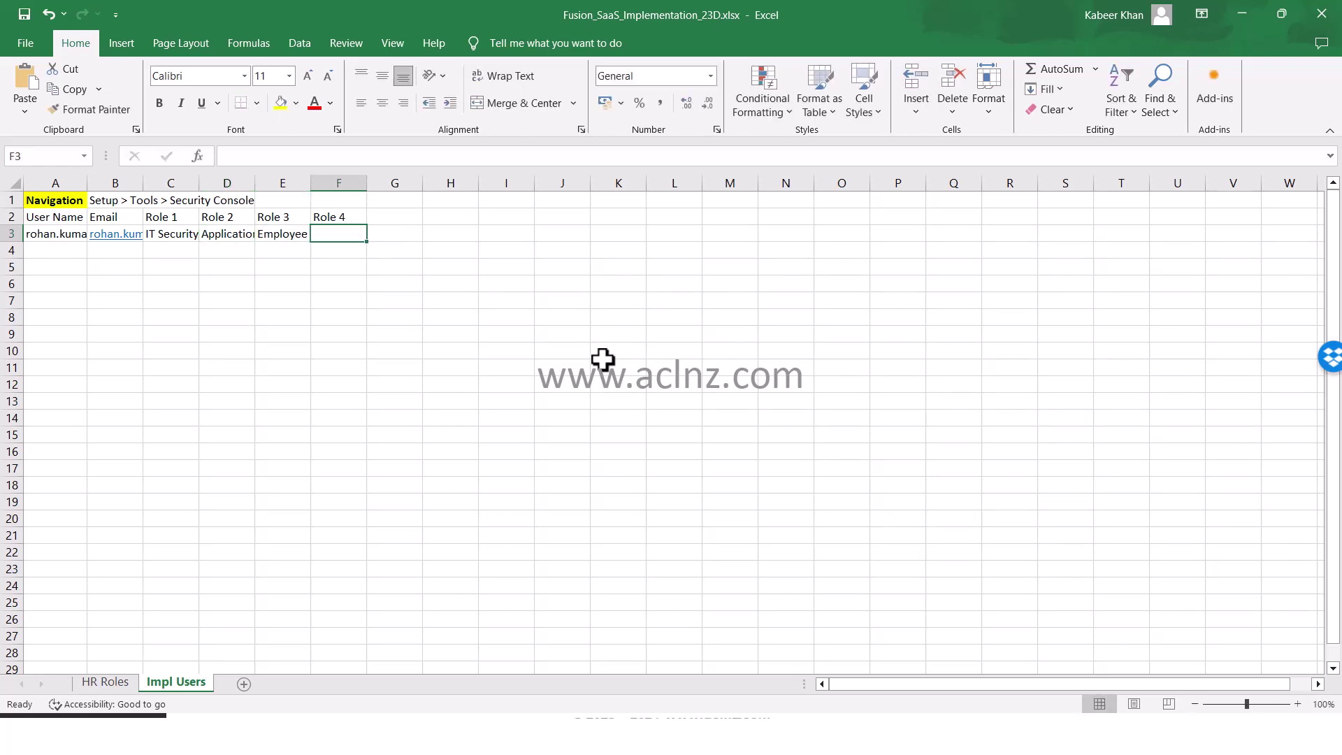
Copy Orange_HR_Specialist_Role from HR Roles A4 and paste it into Impl Users F3
{"action": "left_click", "coordinate": [105, 682]}
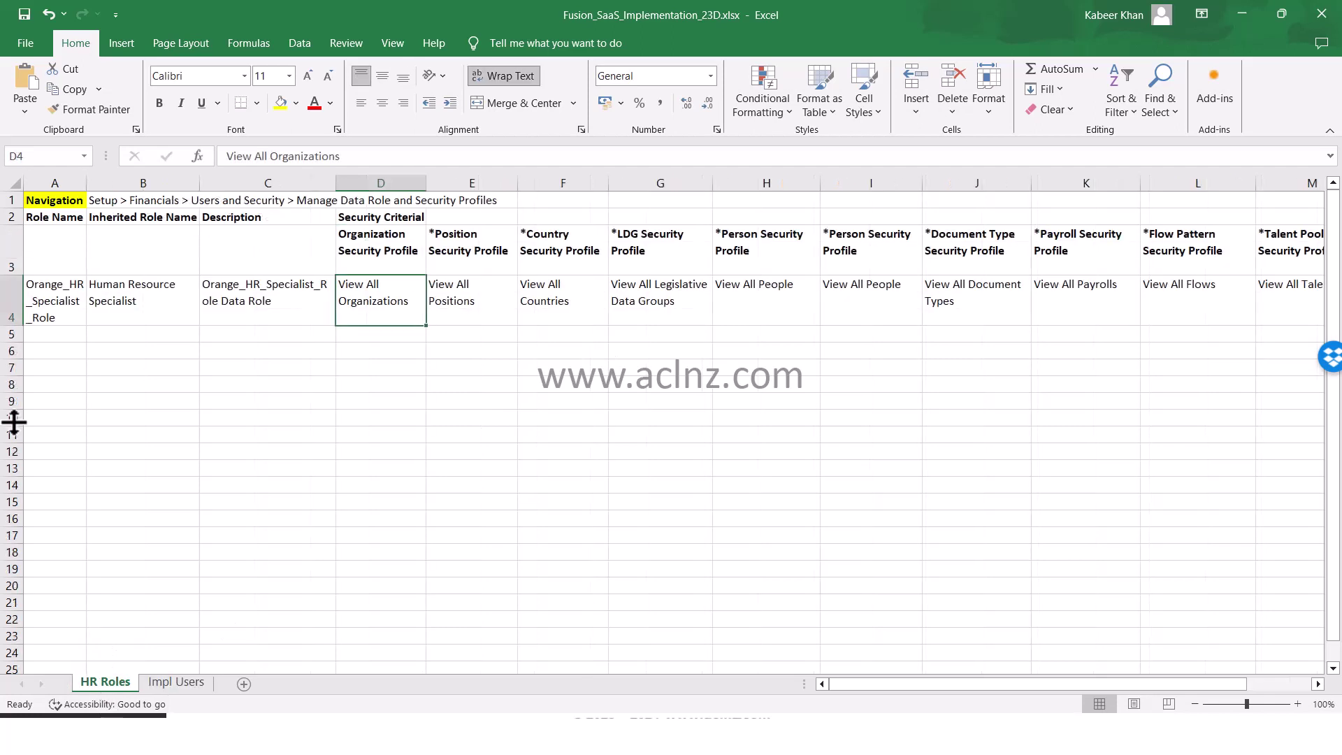
{"action": "left_click", "coordinate": [46, 318]}
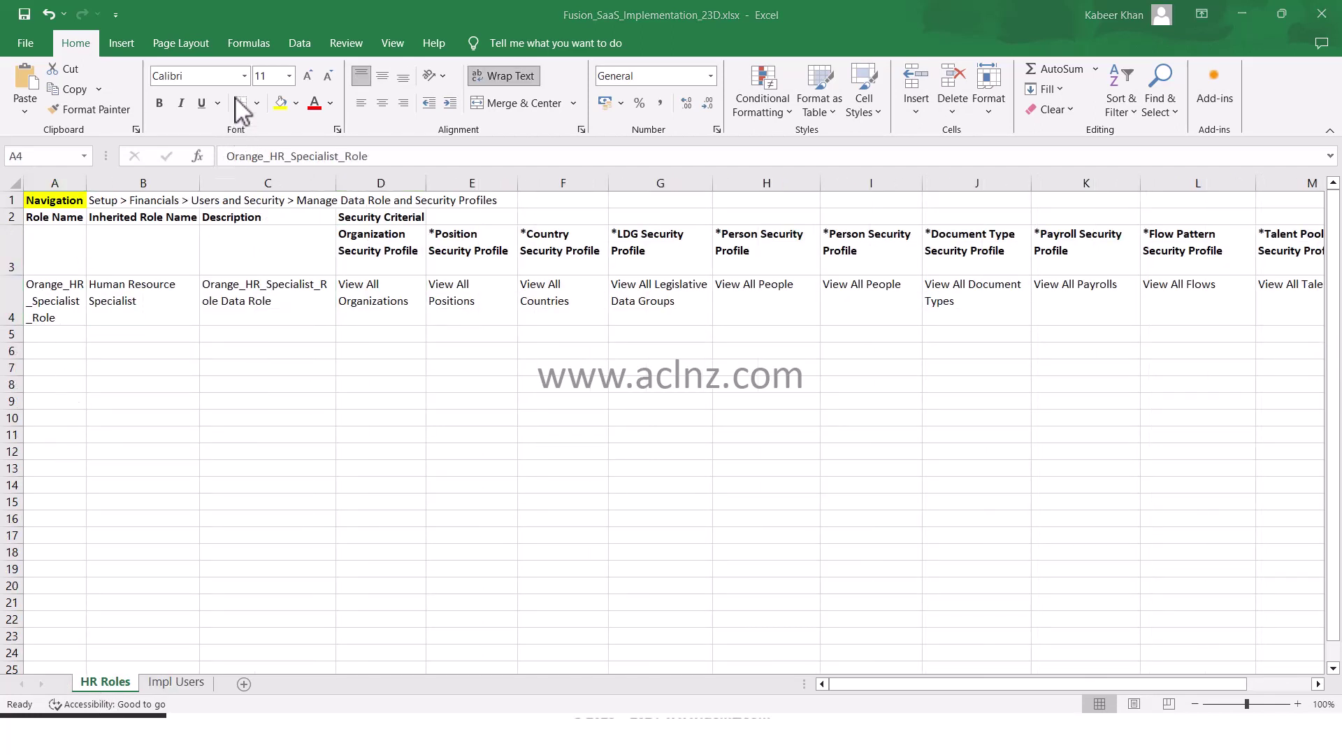
{"action": "double_click", "coordinate": [311, 157]}
{"action": "key", "text": "ctrl+c"}
{"action": "key", "text": "Escape"}
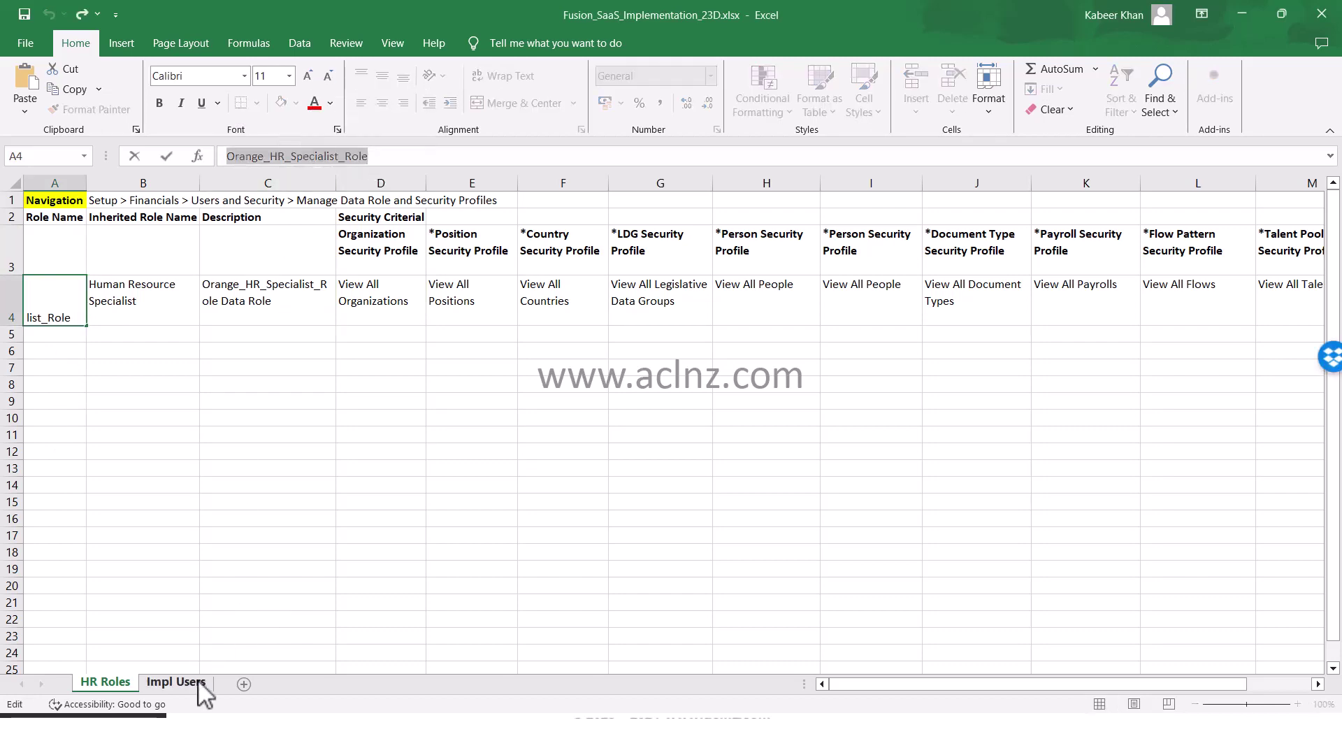
{"action": "left_click", "coordinate": [176, 683]}
{"action": "key", "text": "ctrl+v"}
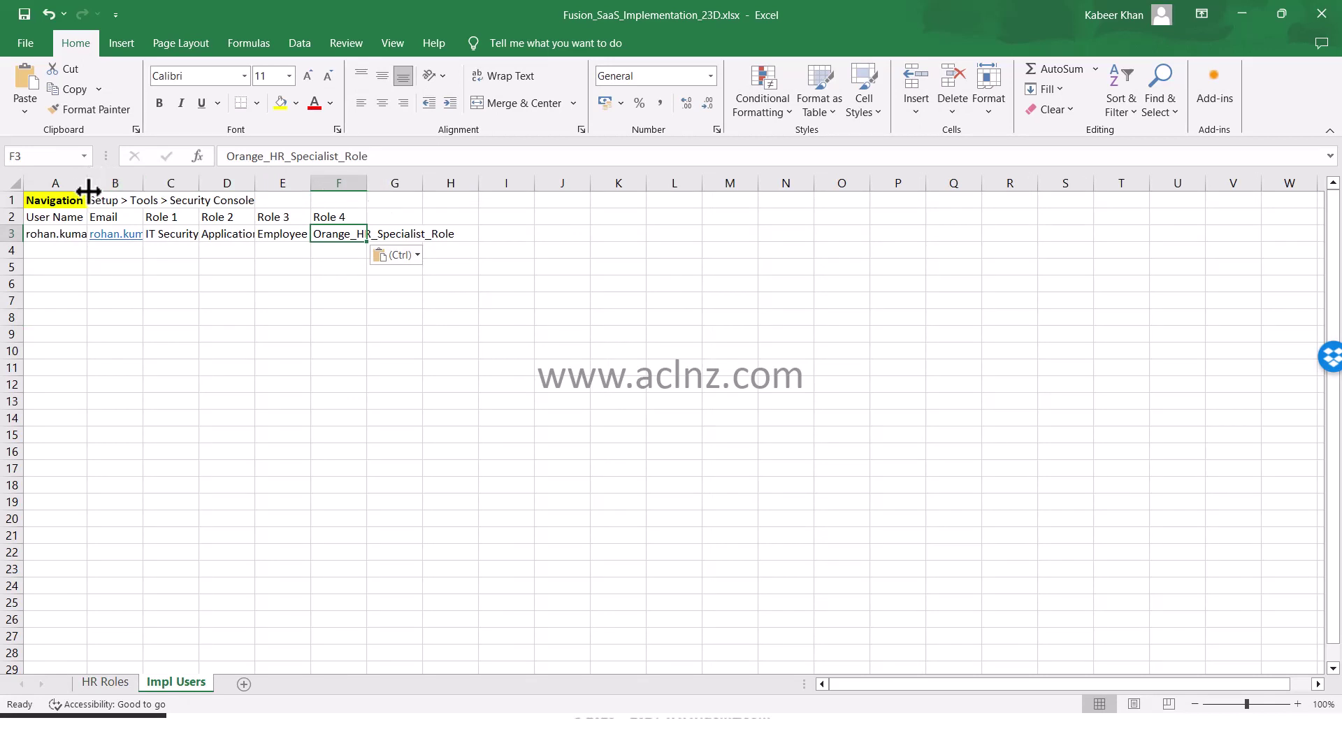
Widen columns A, E and F so the user name and role names fit
{"action": "left_click_drag", "start_coordinate": [87, 183], "coordinate": [429, 219]}
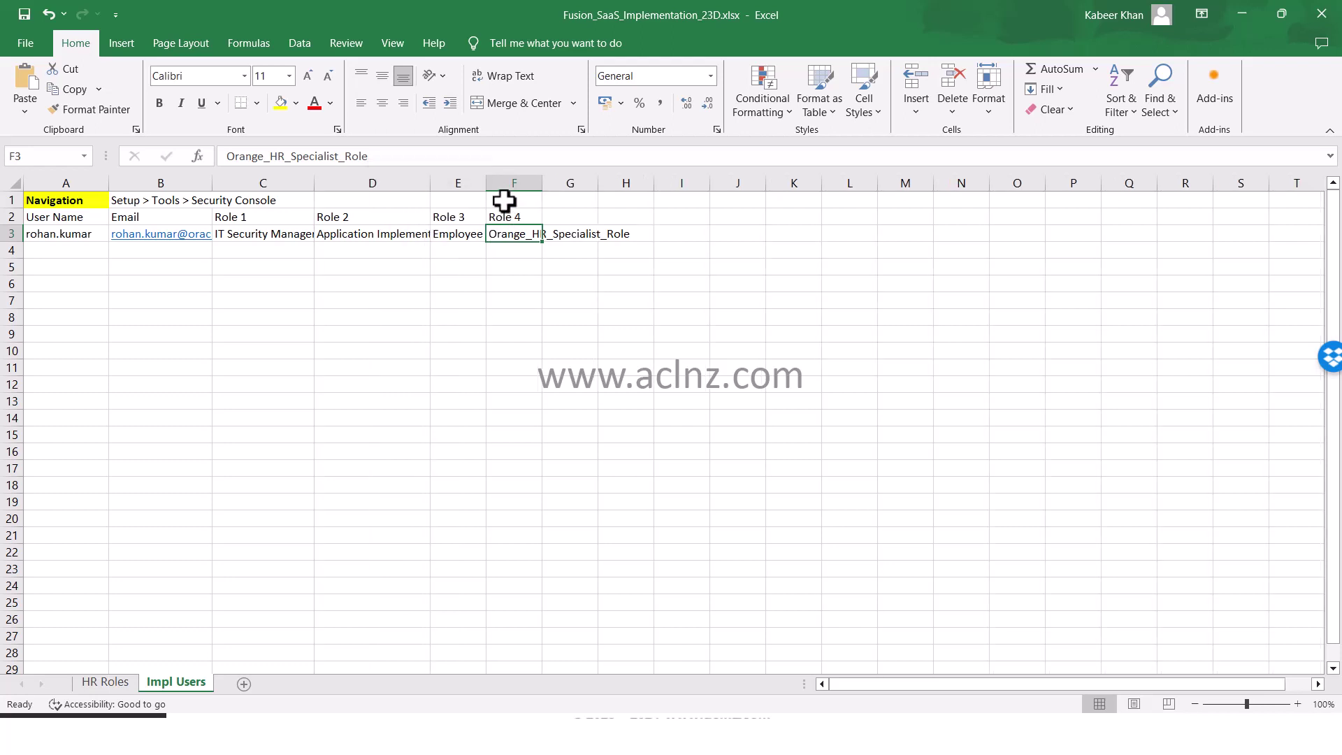
{"action": "left_click_drag", "start_coordinate": [485, 185], "coordinate": [540, 224]}
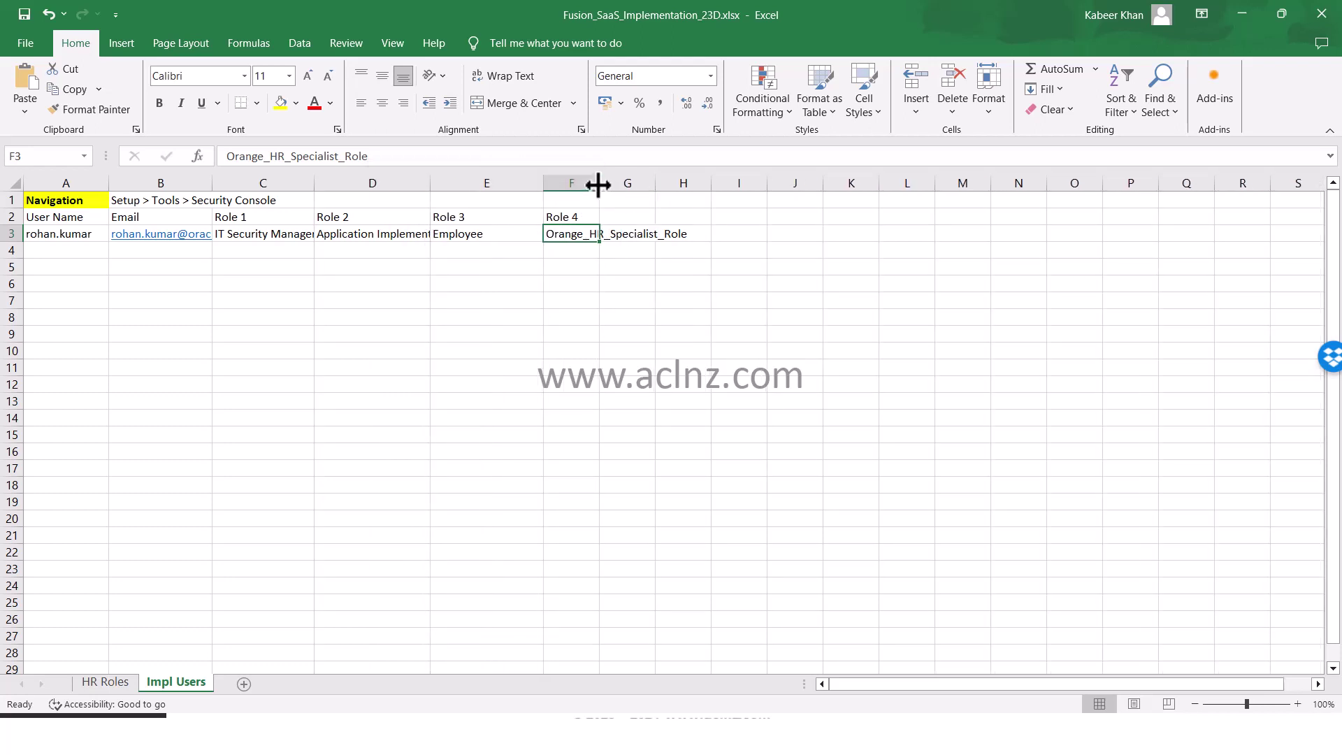
{"action": "left_click_drag", "start_coordinate": [597, 185], "coordinate": [657, 216]}
{"action": "left_click_drag", "start_coordinate": [65, 217], "coordinate": [548, 220]}
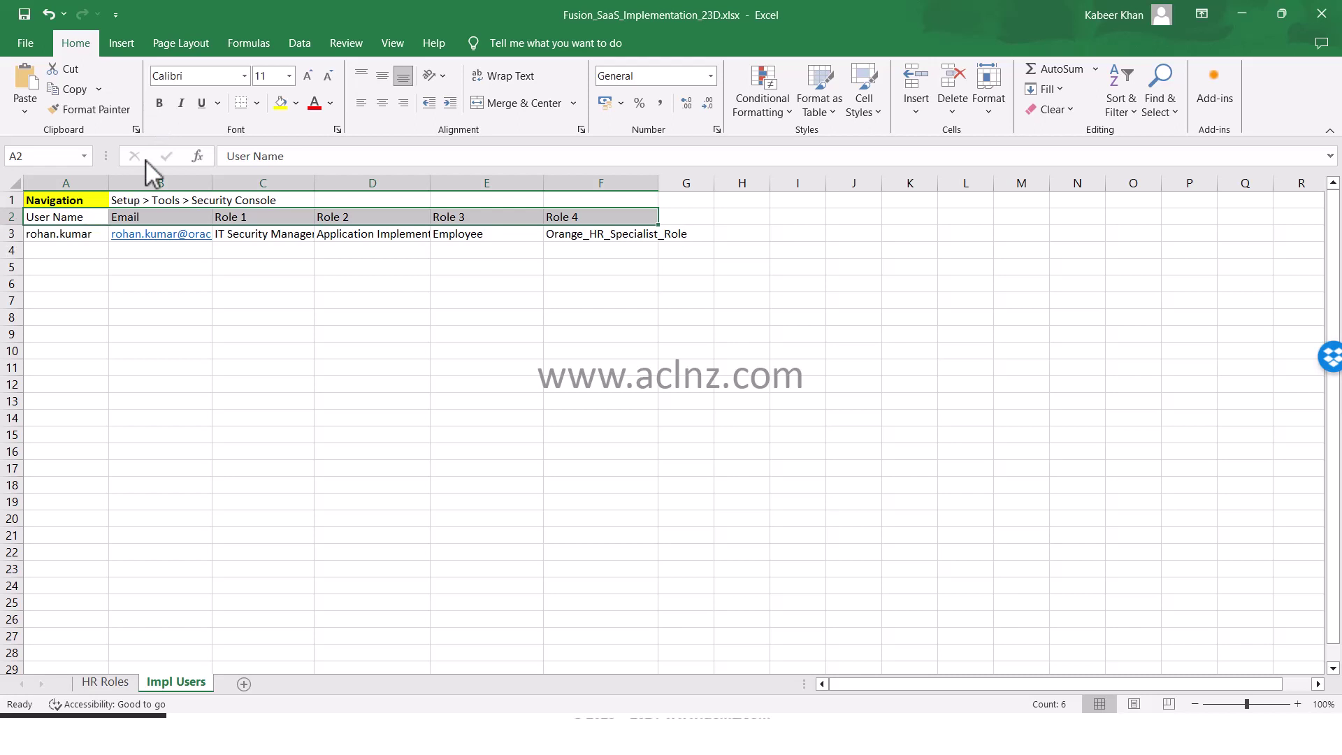
Bold the A2:F2 headers, wrap and top-align the row 3 entries, and save the workbook
{"action": "left_click", "coordinate": [160, 103]}
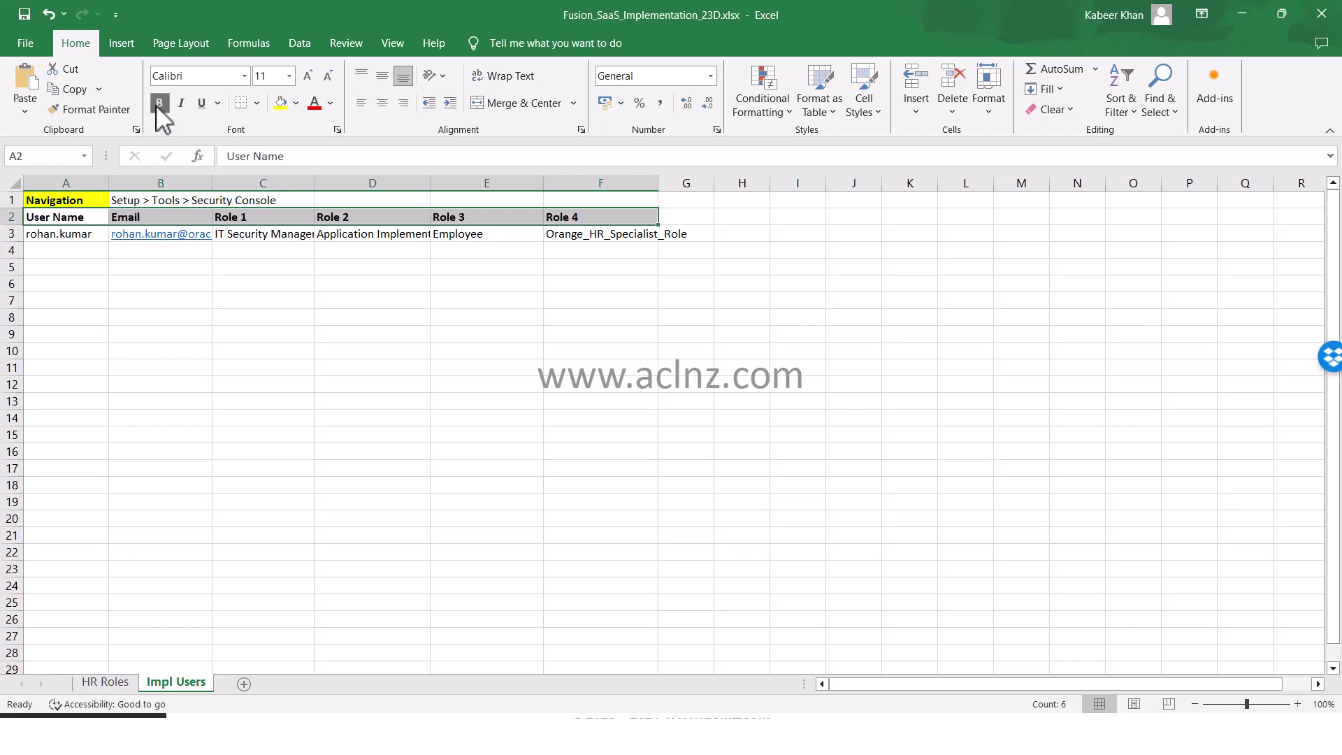
{"action": "left_click", "coordinate": [60, 220]}
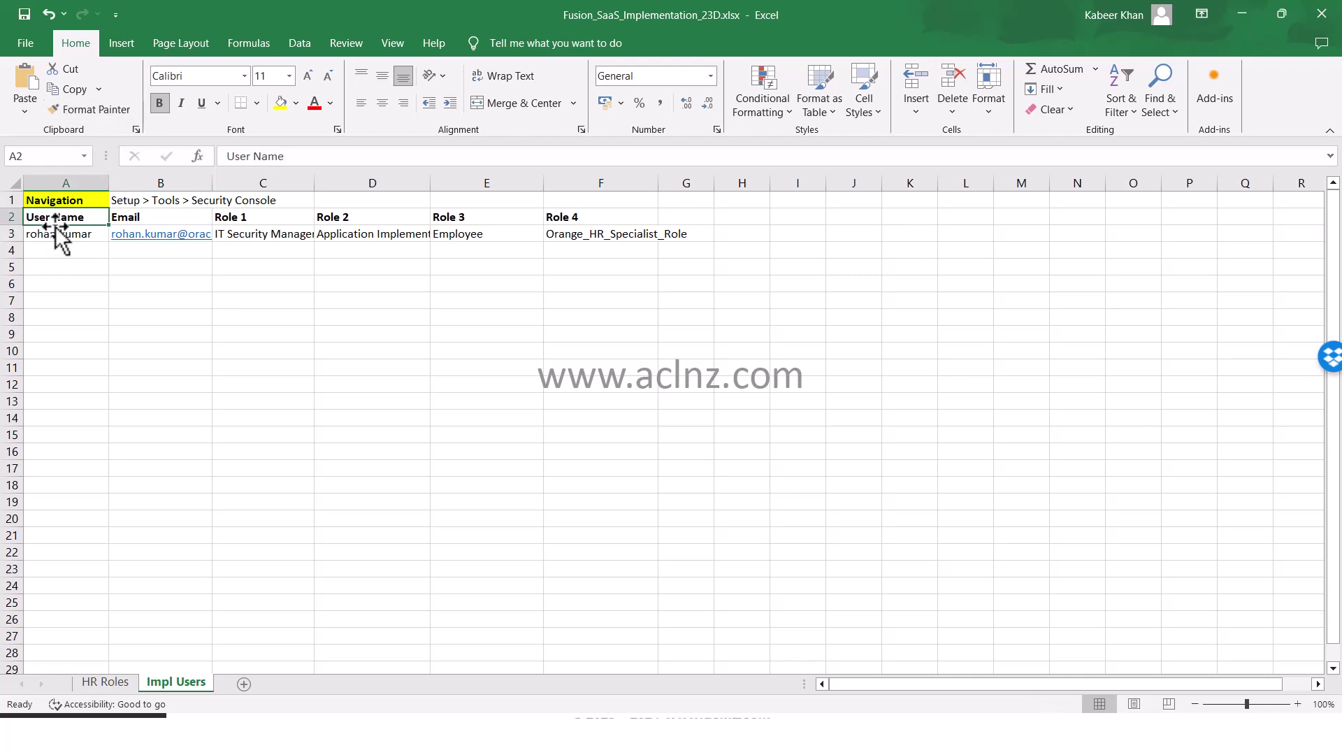
{"action": "left_click_drag", "start_coordinate": [610, 232], "coordinate": [7, 221]}
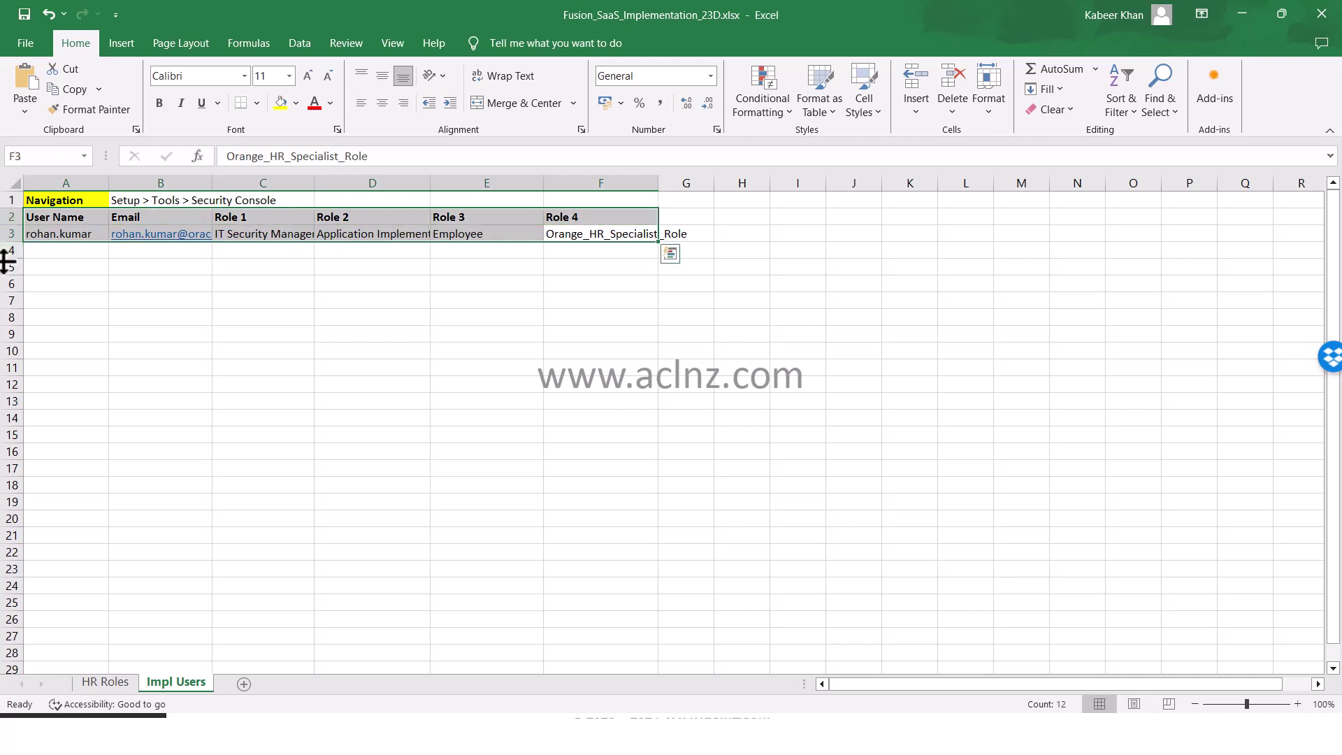
{"action": "left_click", "coordinate": [503, 77]}
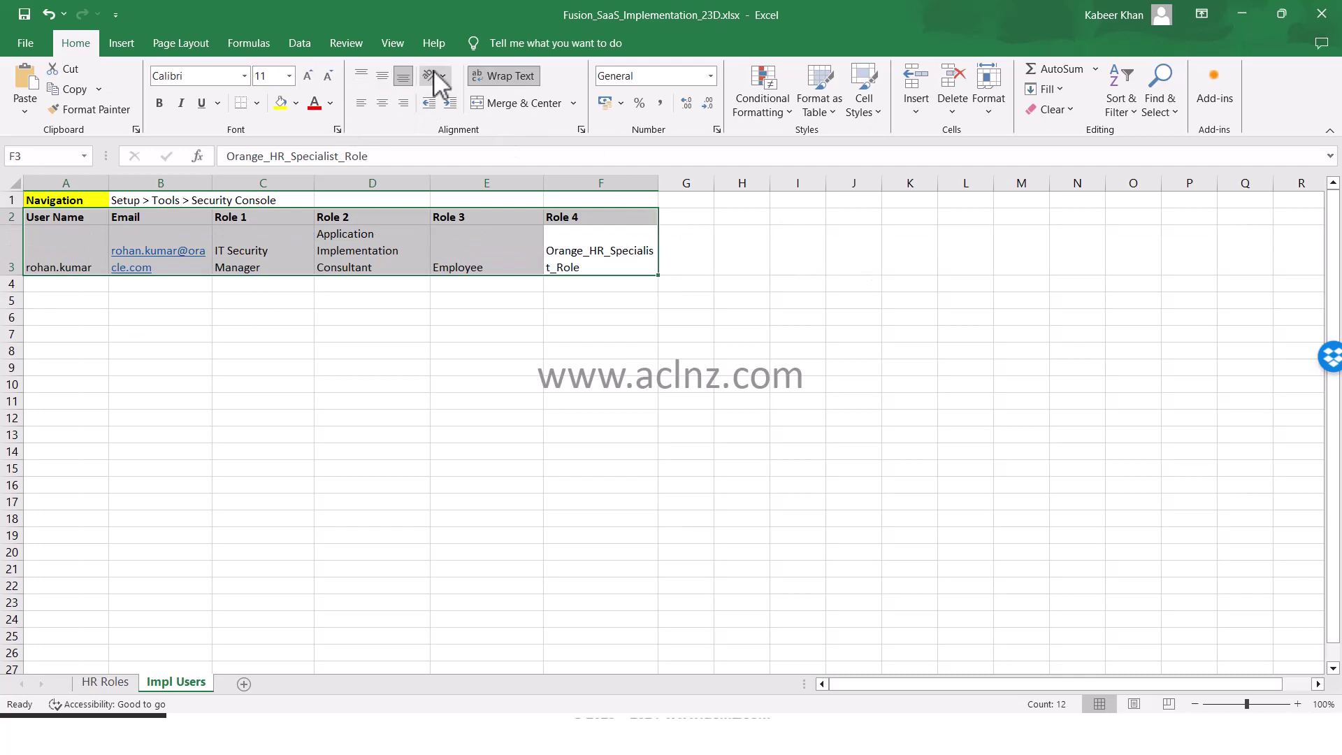
{"action": "left_click", "coordinate": [367, 74]}
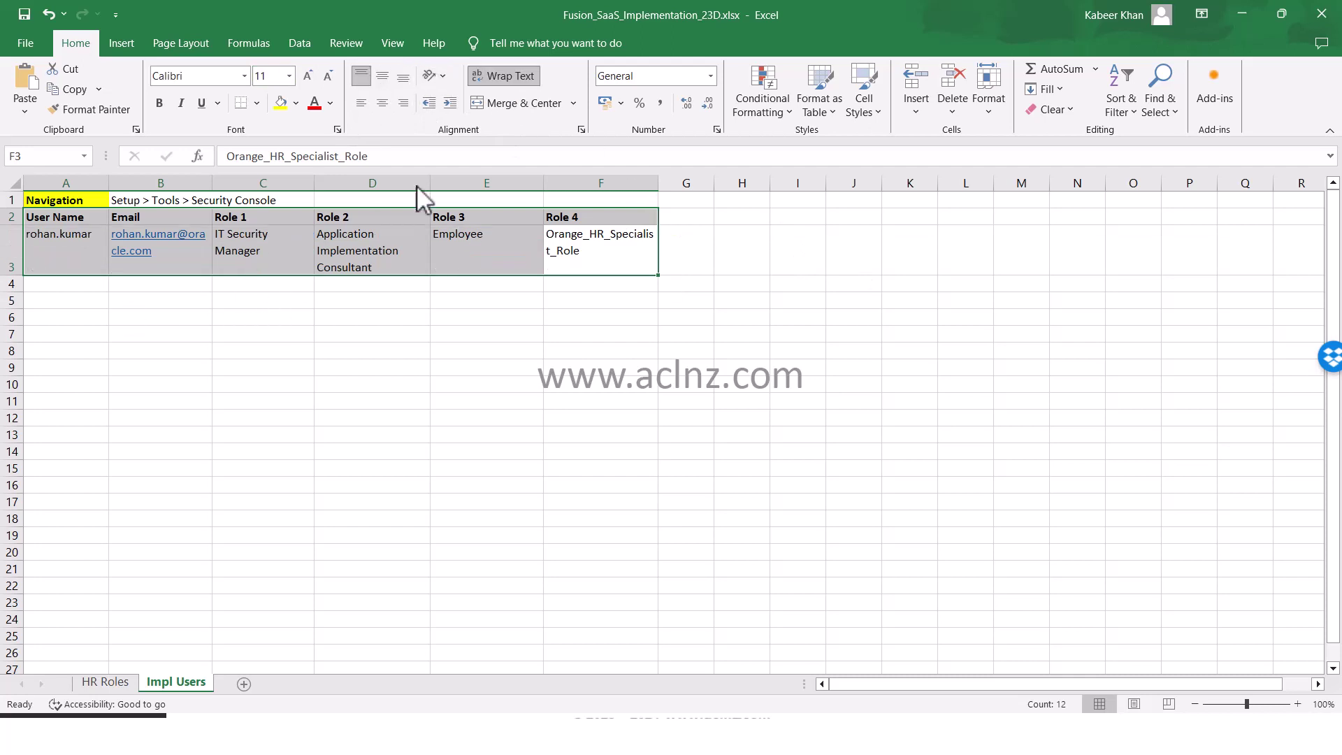
{"action": "left_click", "coordinate": [58, 252]}
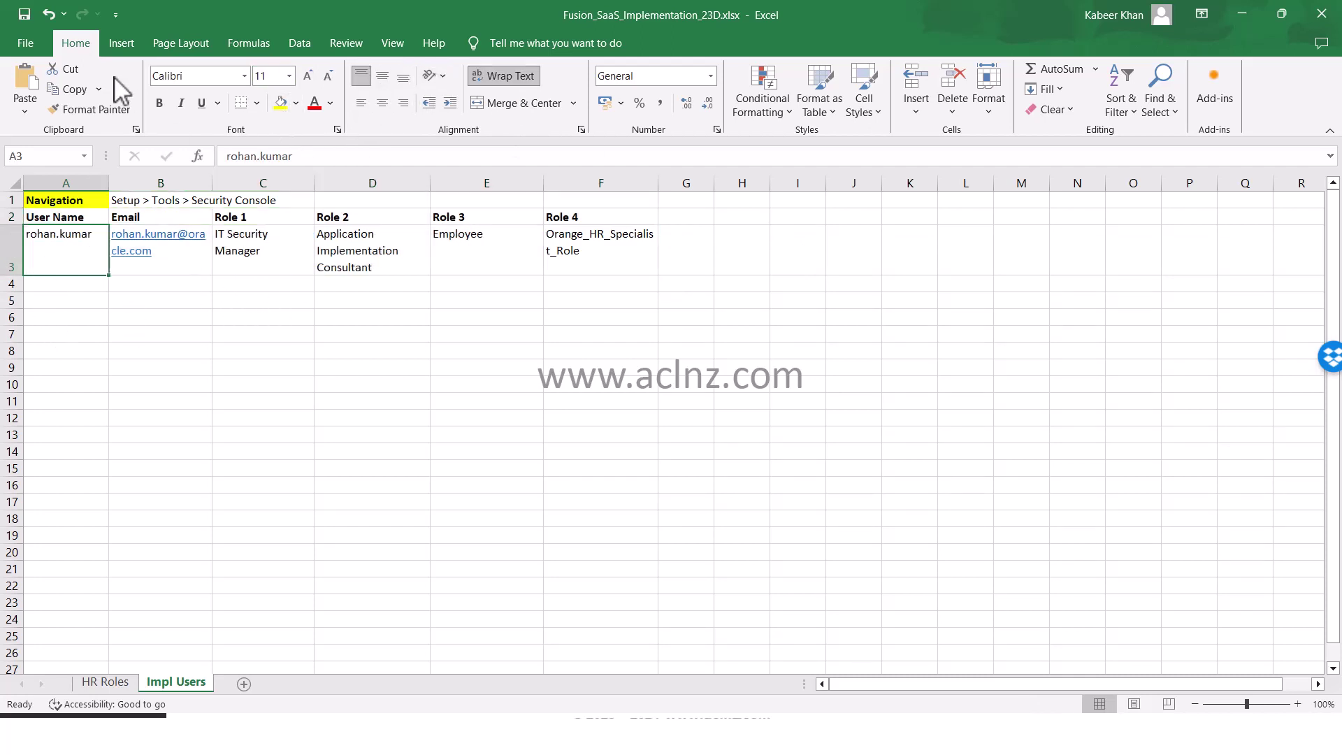
{"action": "left_click", "coordinate": [24, 15]}
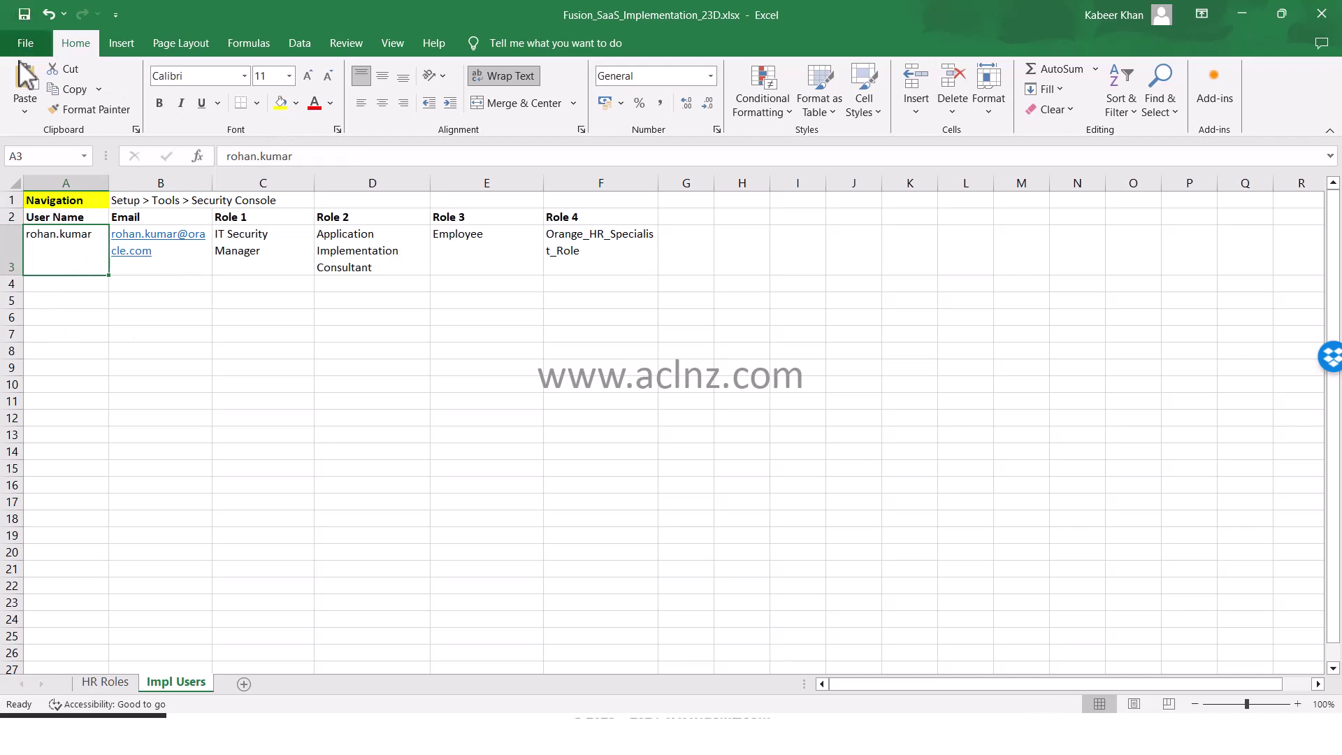
{"action": "left_click", "coordinate": [624, 262]}
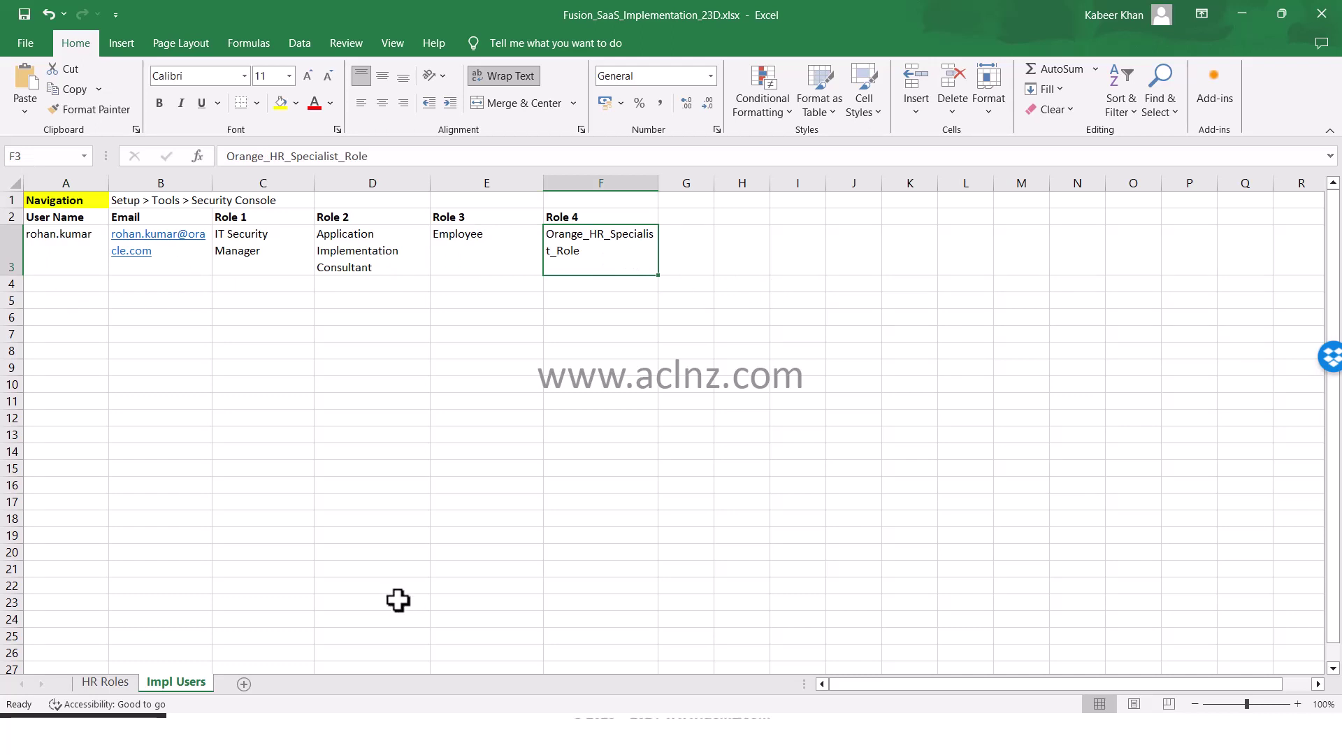
Bring up the Security Console account details page showing the user's four assigned roles
{"action": "key", "text": "alt+Tab"}
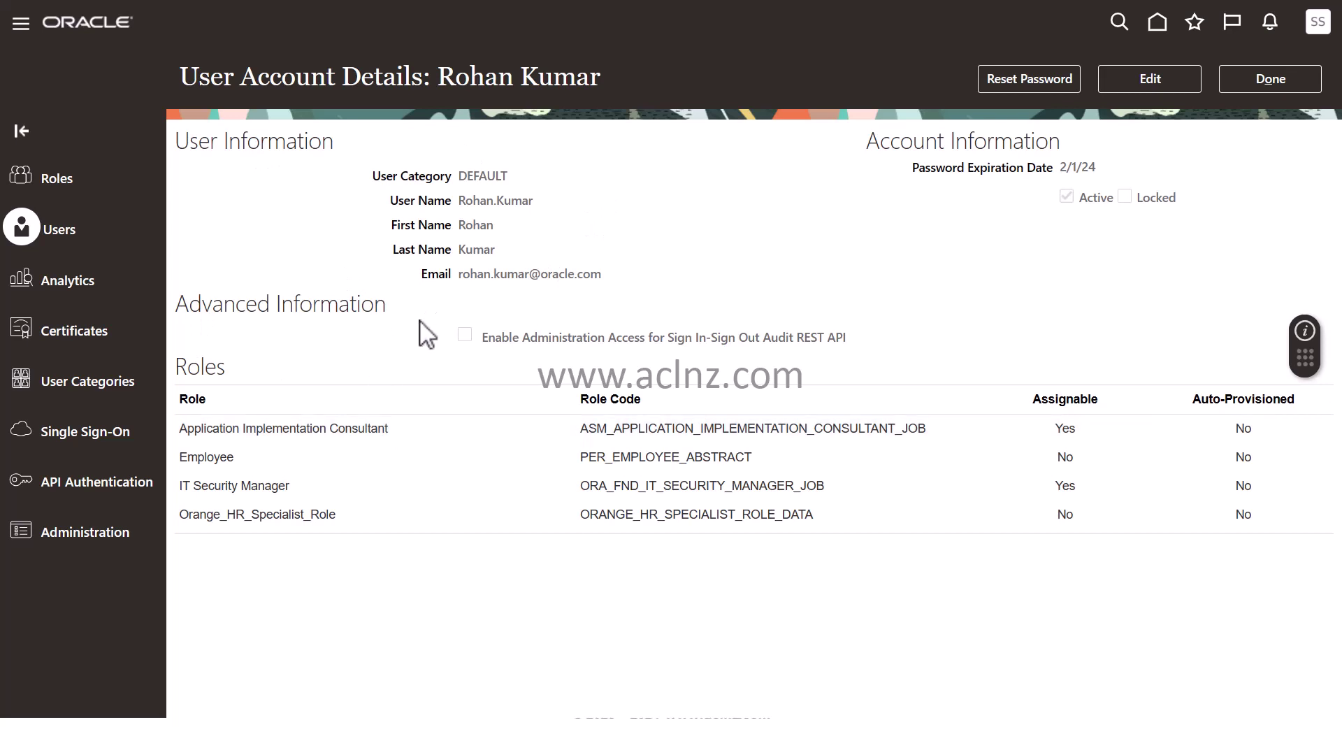
Back in Excel, review row 3's user name (A3) and Role 1–4 entries (C3–F3)
{"action": "key", "text": "alt+Tab"}
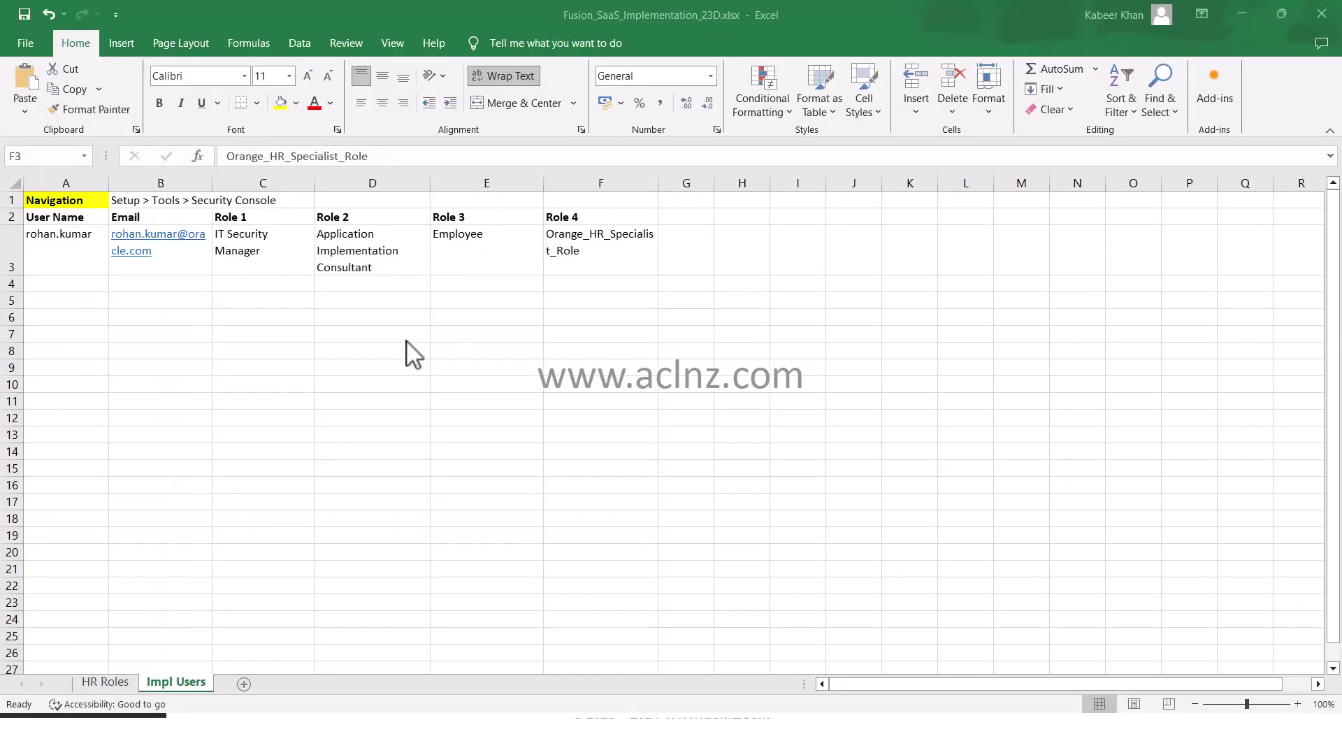
{"action": "left_click", "coordinate": [43, 251]}
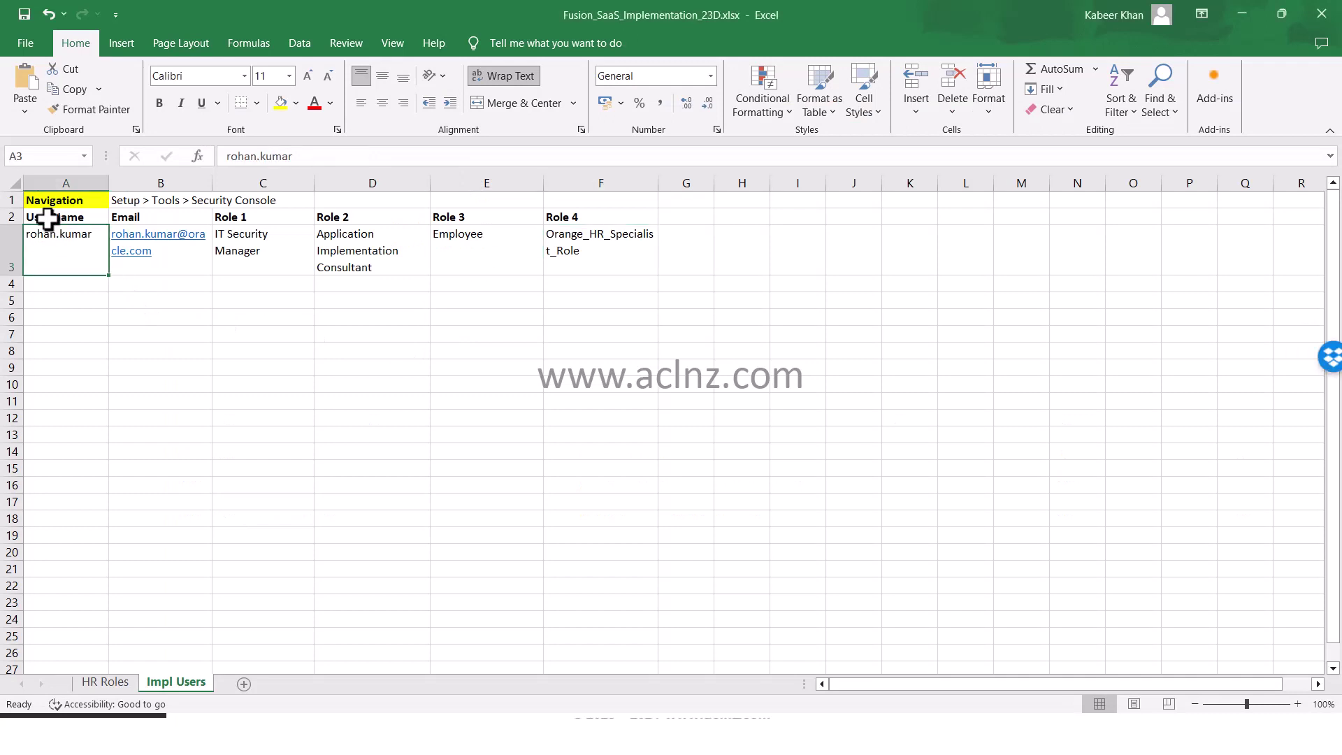
{"action": "left_click", "coordinate": [249, 259]}
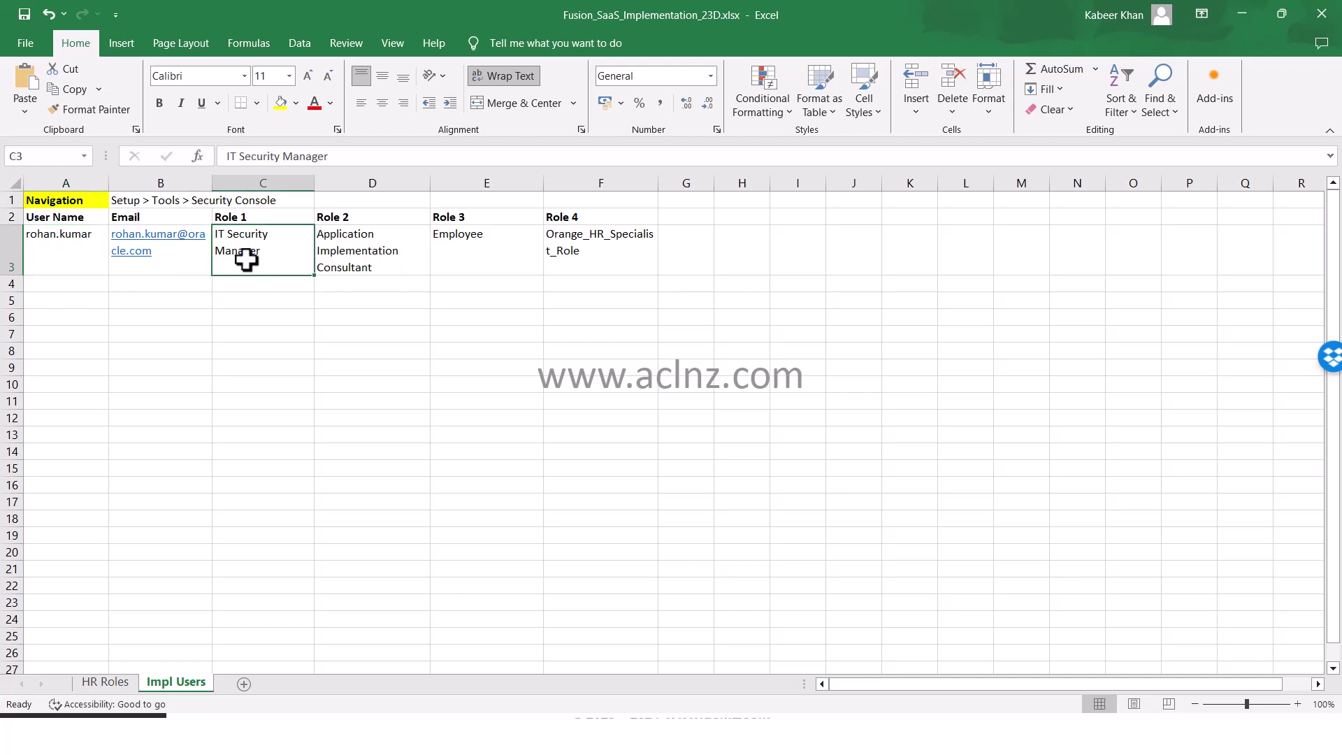
{"action": "left_click", "coordinate": [370, 260]}
{"action": "left_click", "coordinate": [467, 262]}
{"action": "left_click", "coordinate": [602, 261]}
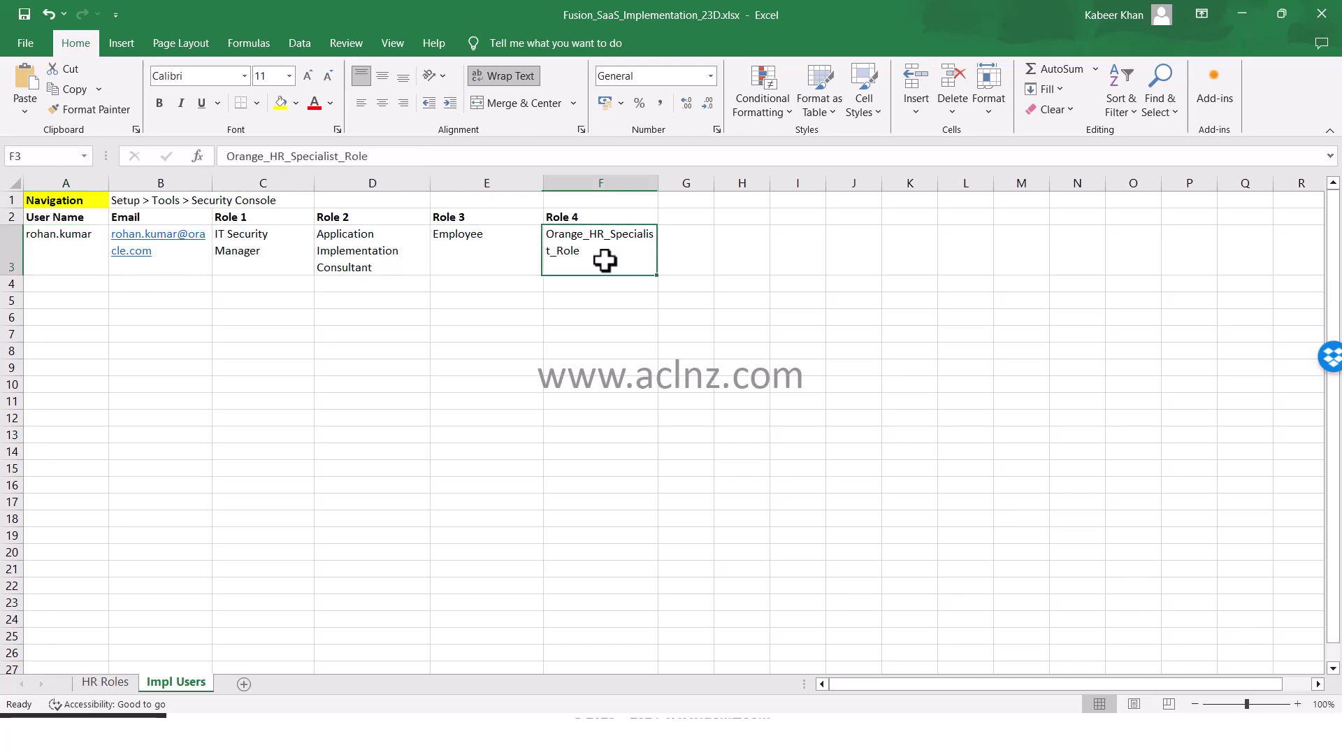